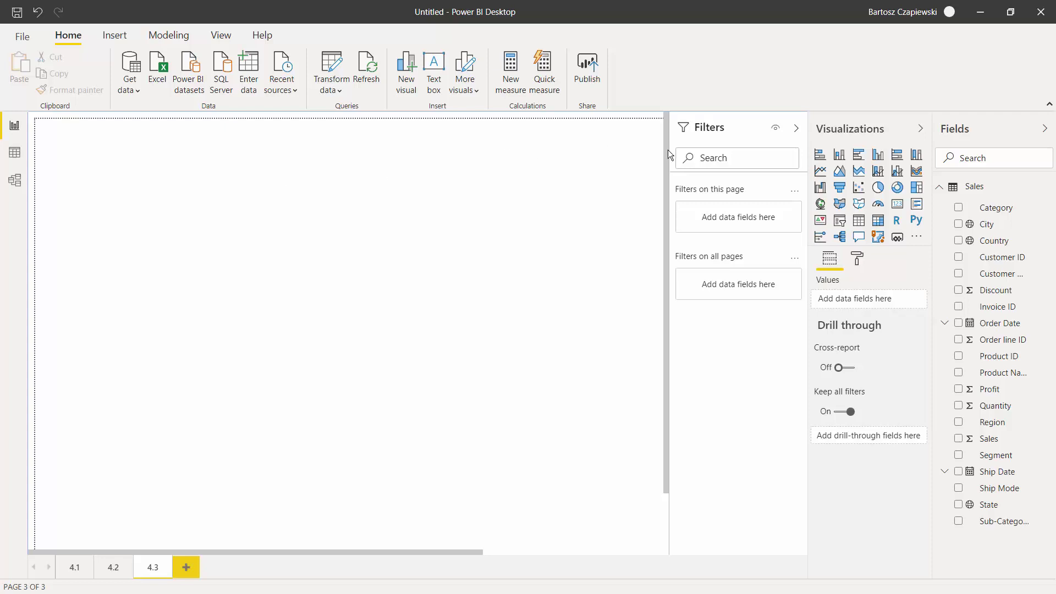
# Step: Add a map visual with Country, State and City as Location and Sales as bubble Size
pyautogui.click(821, 204)
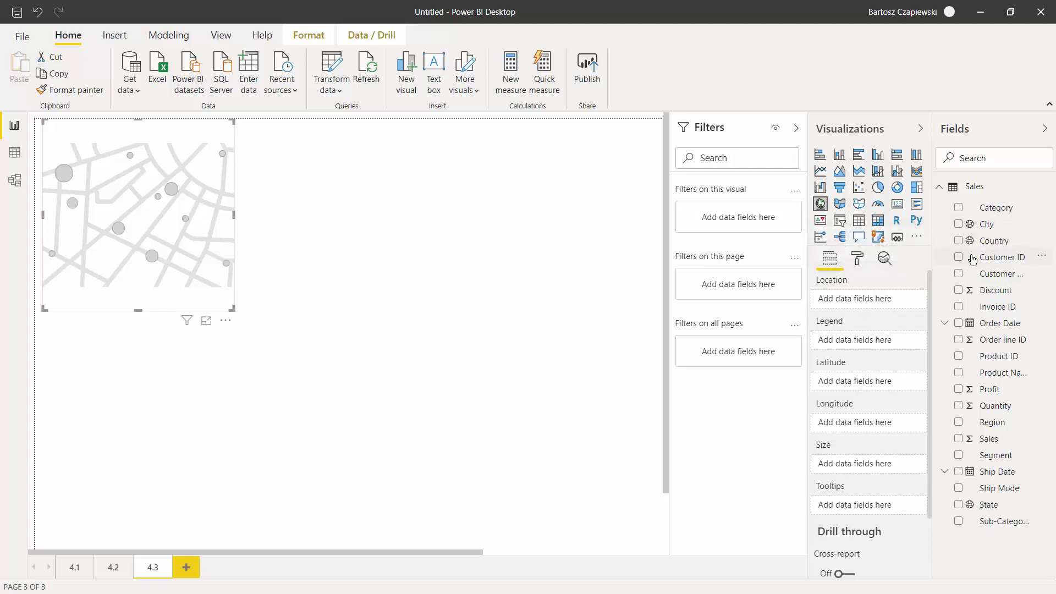
pyautogui.moveTo(996, 242); pyautogui.dragTo(869, 306)
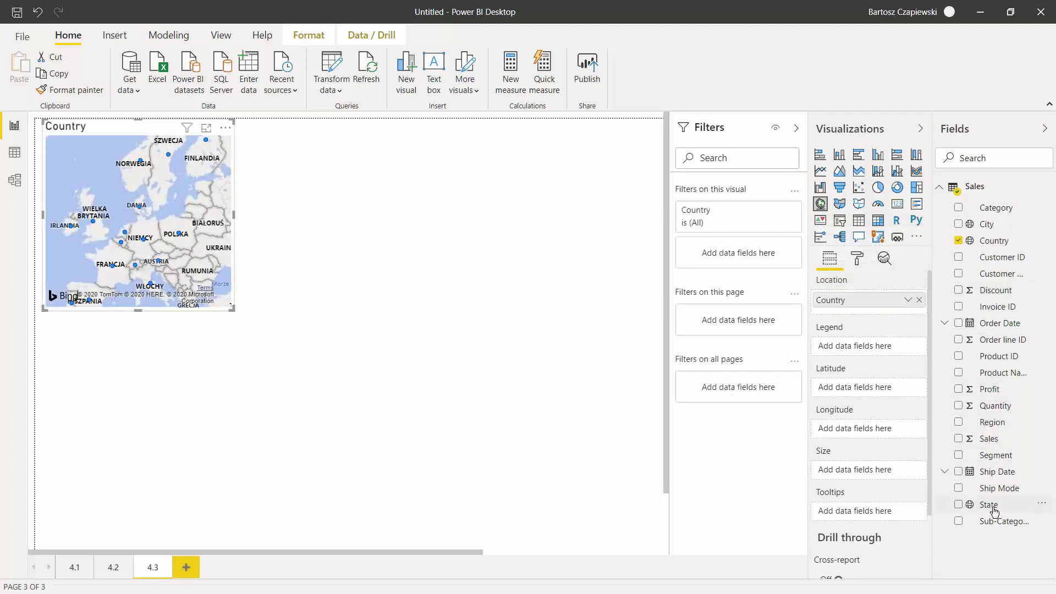
pyautogui.moveTo(989, 505); pyautogui.dragTo(871, 311)
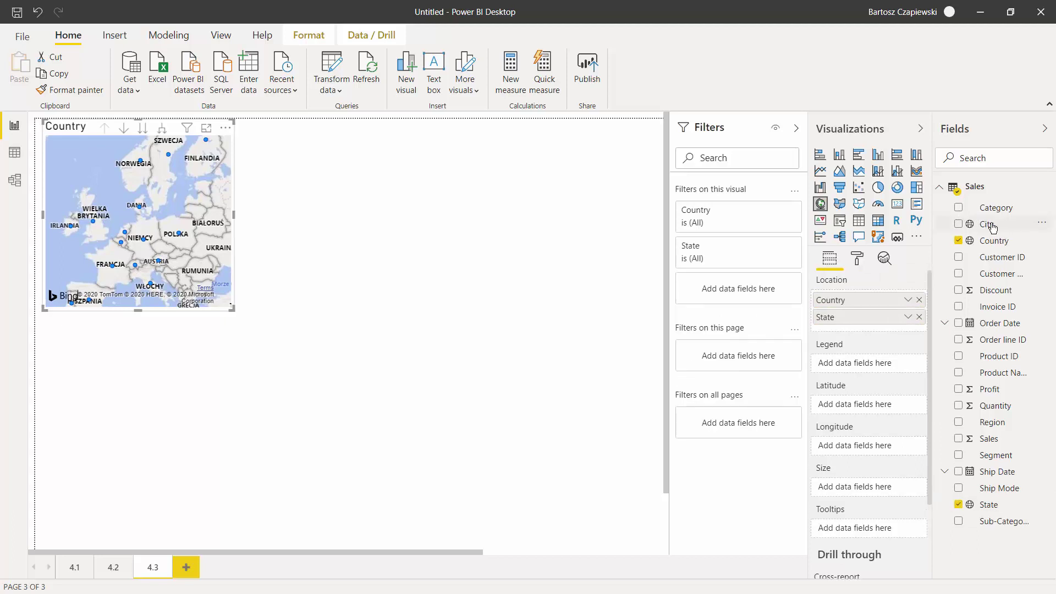
pyautogui.moveTo(988, 224); pyautogui.dragTo(883, 336)
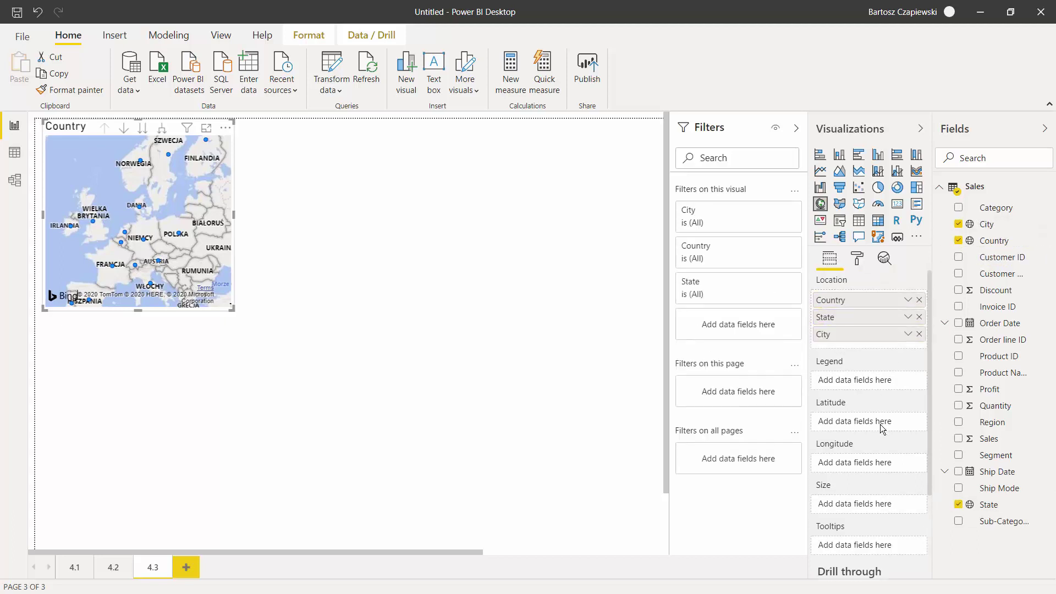
pyautogui.moveTo(994, 440); pyautogui.dragTo(865, 504)
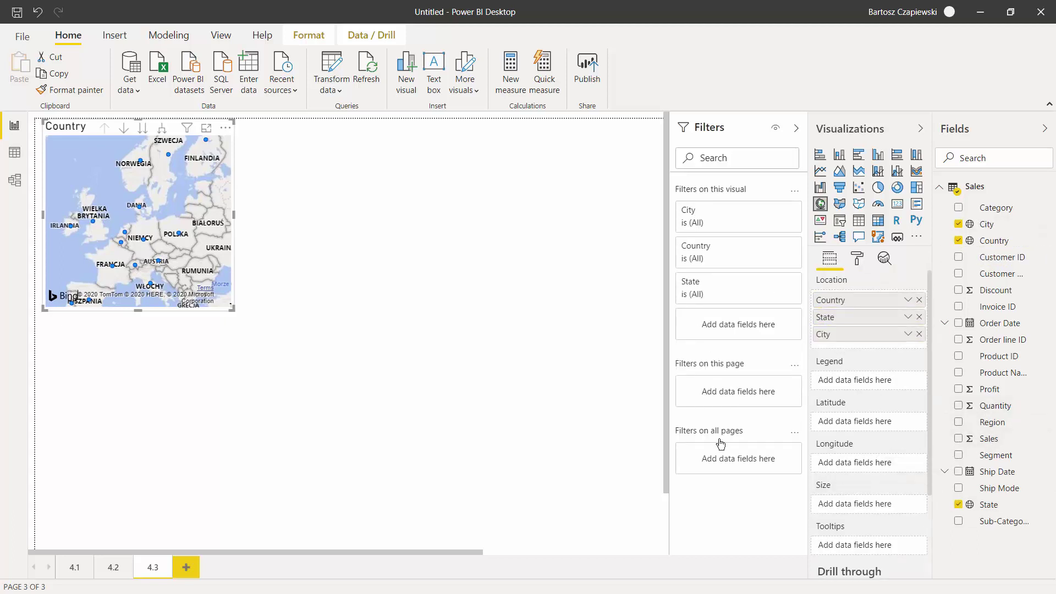
# Step: Add a card showing total Sales (2,94M), placed beside the map and resized smaller
pyautogui.click(315, 181)
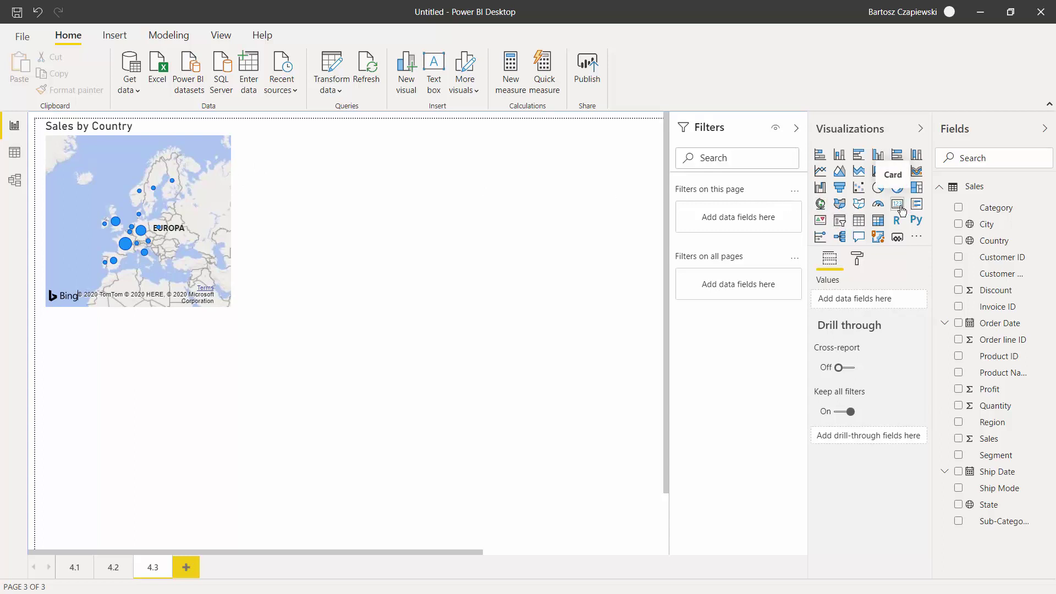
pyautogui.click(901, 209)
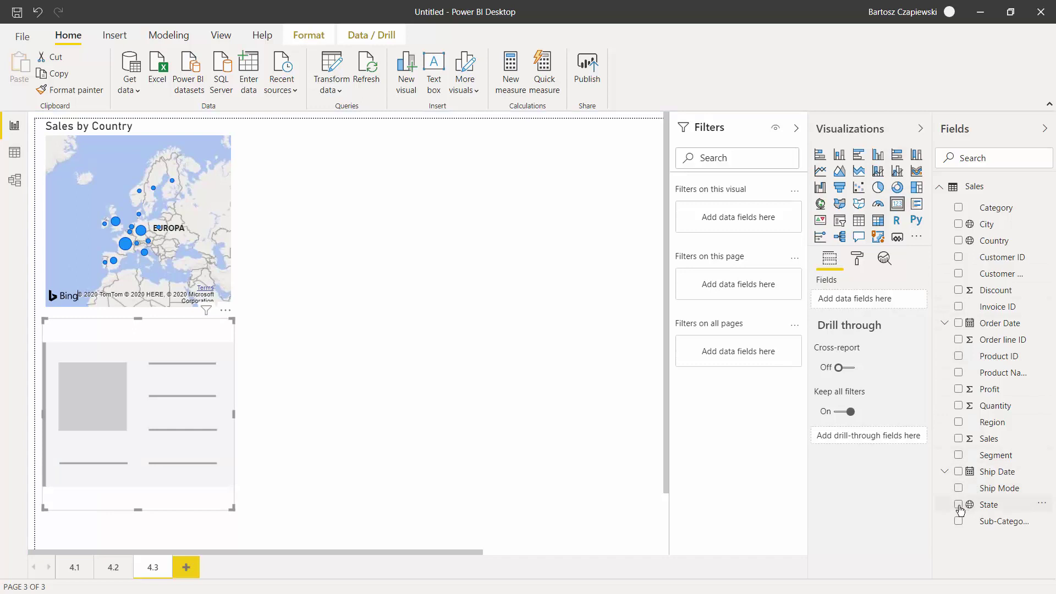
pyautogui.click(958, 438)
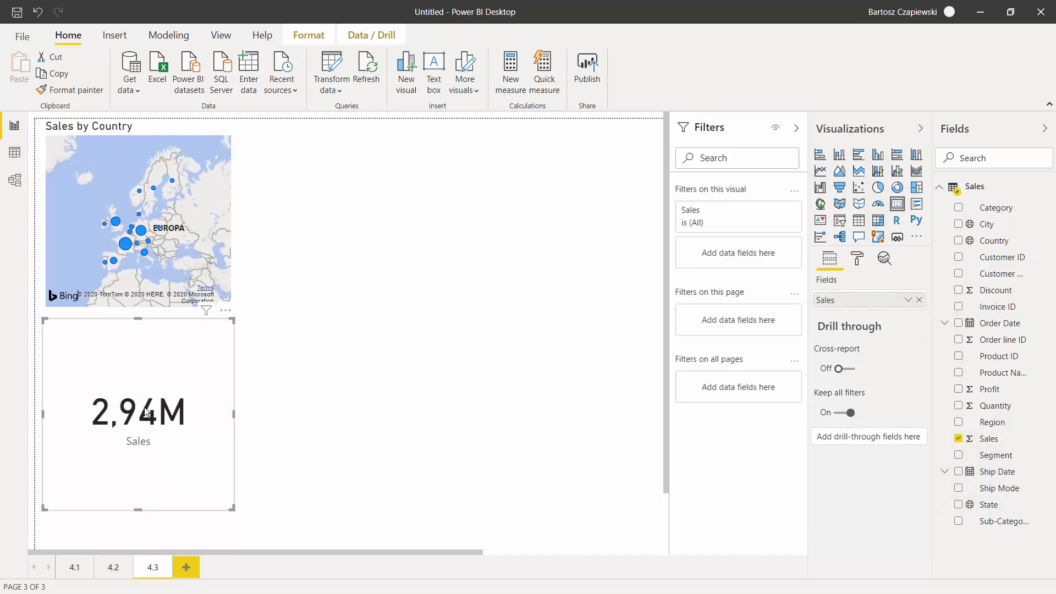
pyautogui.moveTo(145, 412); pyautogui.dragTo(410, 176)
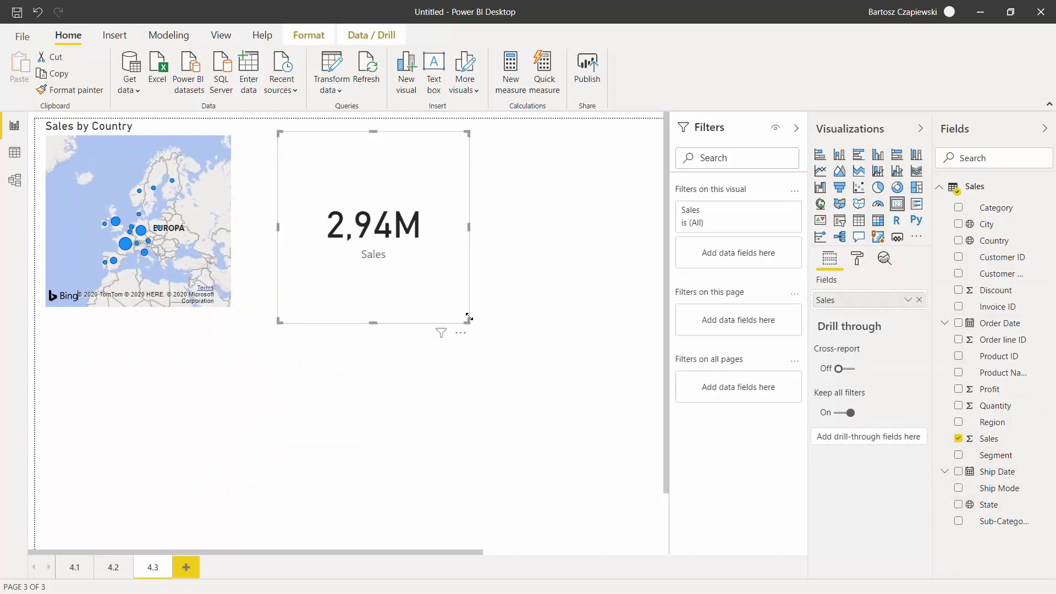
pyautogui.moveTo(468, 318); pyautogui.dragTo(466, 290)
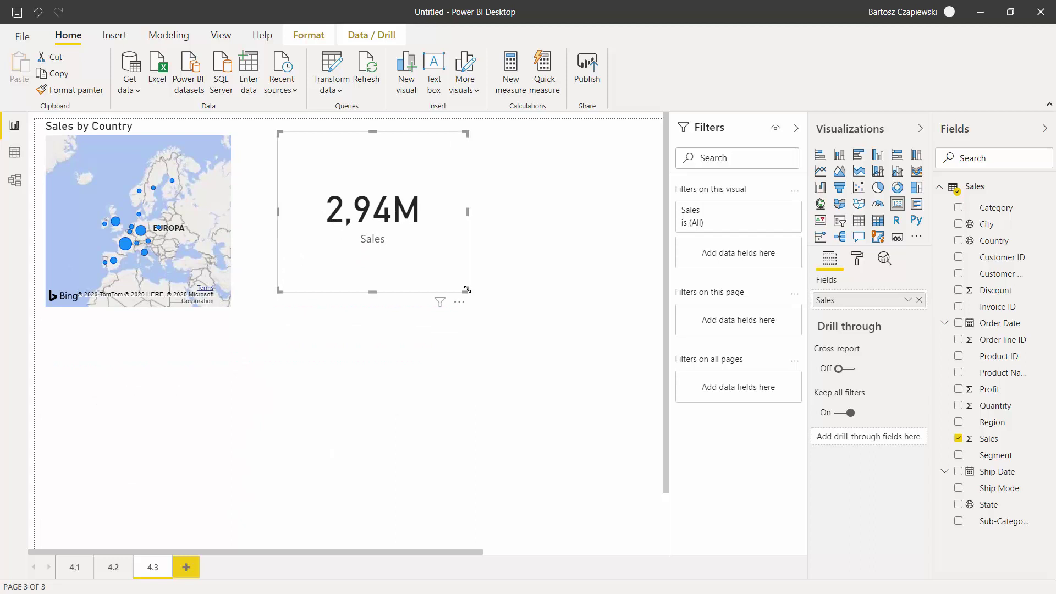
# Step: Enlarge the map and move the Sales card out from behind it
pyautogui.click(211, 198)
pyautogui.moveTo(233, 308); pyautogui.dragTo(331, 446)
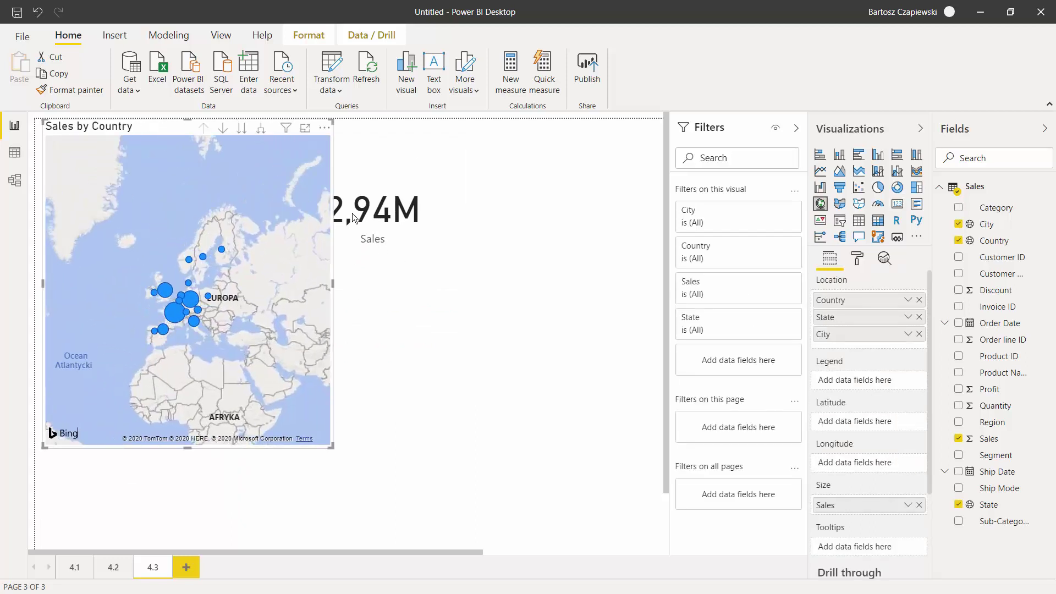
pyautogui.moveTo(358, 218); pyautogui.dragTo(509, 222)
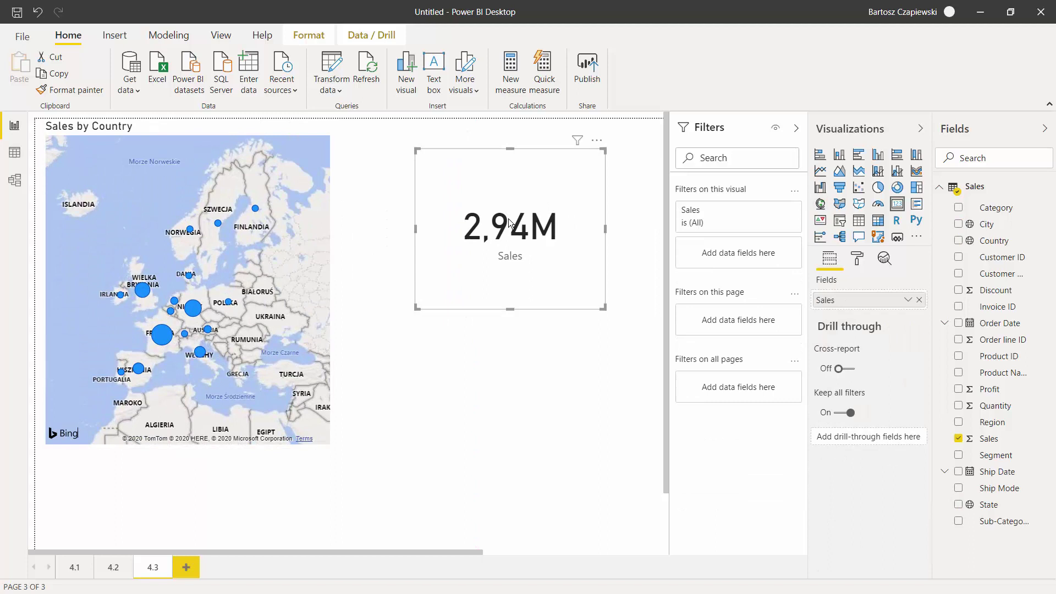
# Step: Enlarge the map slightly, then drill down into France to show its states (card 858,93K)
pyautogui.click(323, 436)
pyautogui.moveTo(331, 446); pyautogui.dragTo(381, 467)
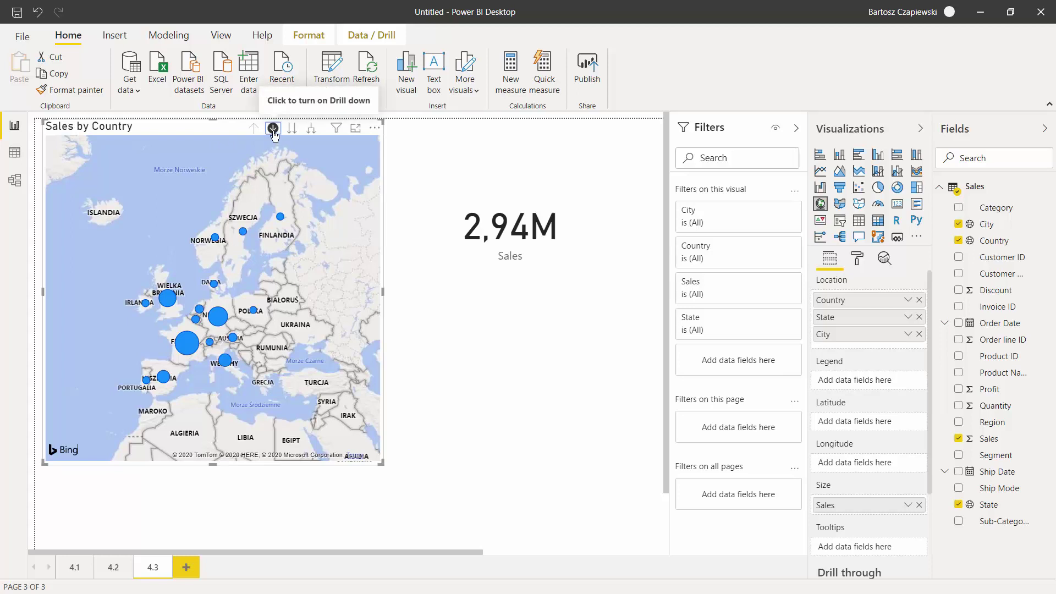
pyautogui.click(273, 130)
pyautogui.moveTo(190, 346)
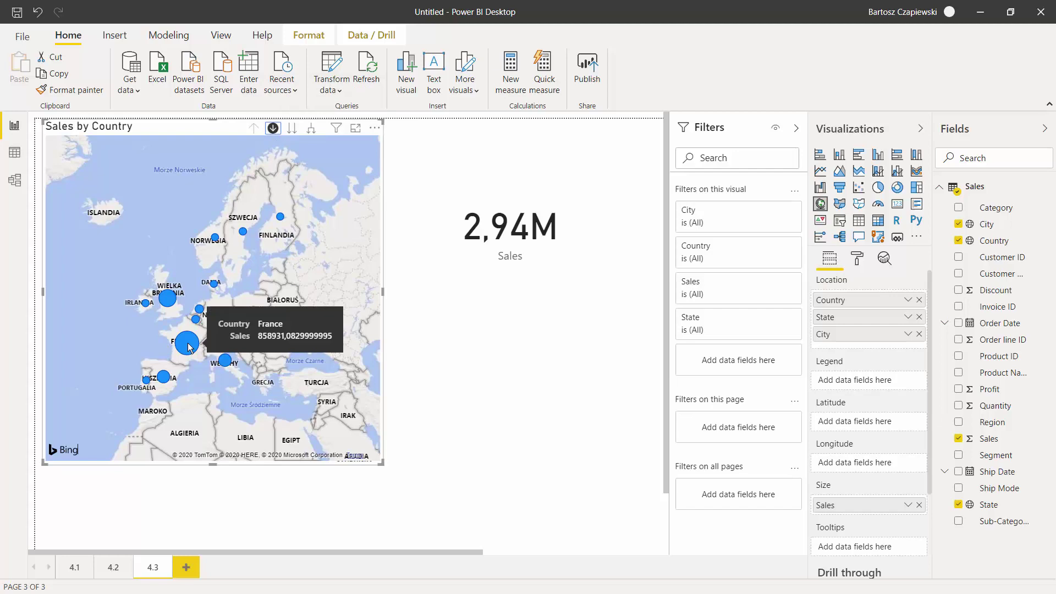
pyautogui.click(188, 345)
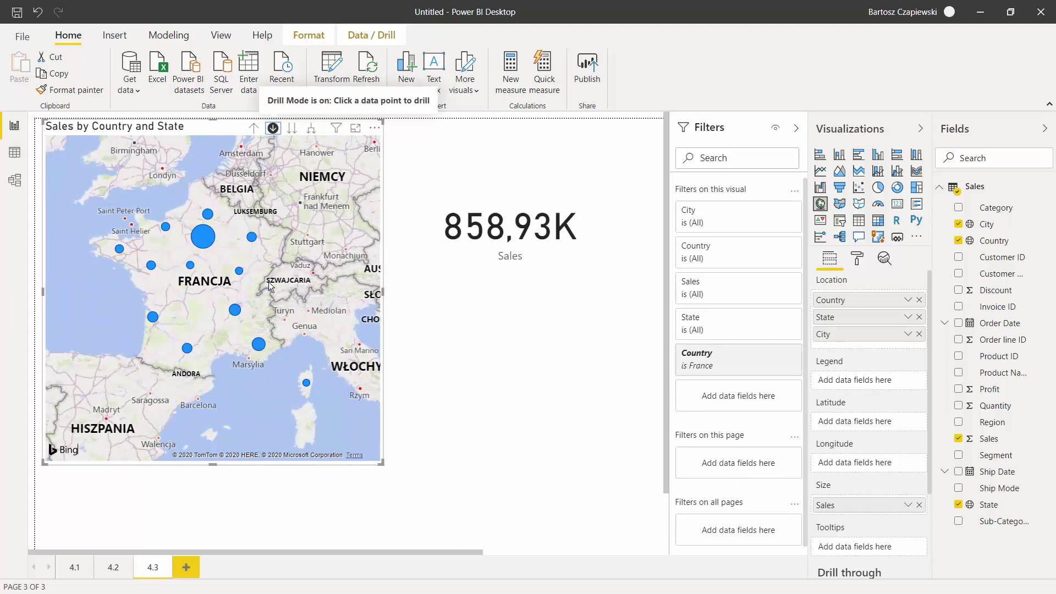
pyautogui.moveTo(208, 238)
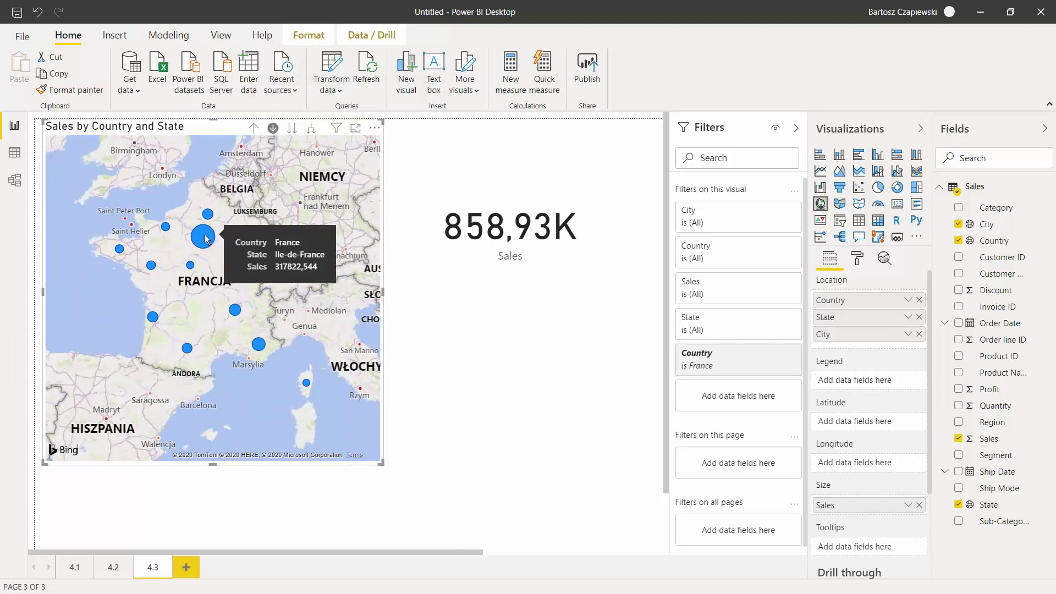
# Step: Drill into Ile-de-France to show its cities and zoom the map
pyautogui.click(203, 237)
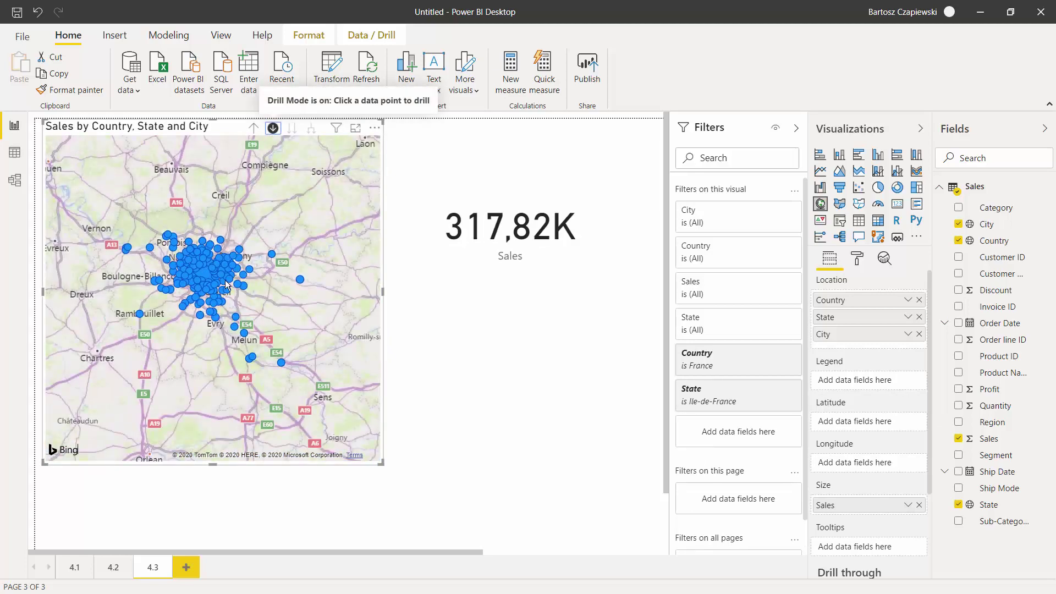
pyautogui.scroll(3, 209, 276)
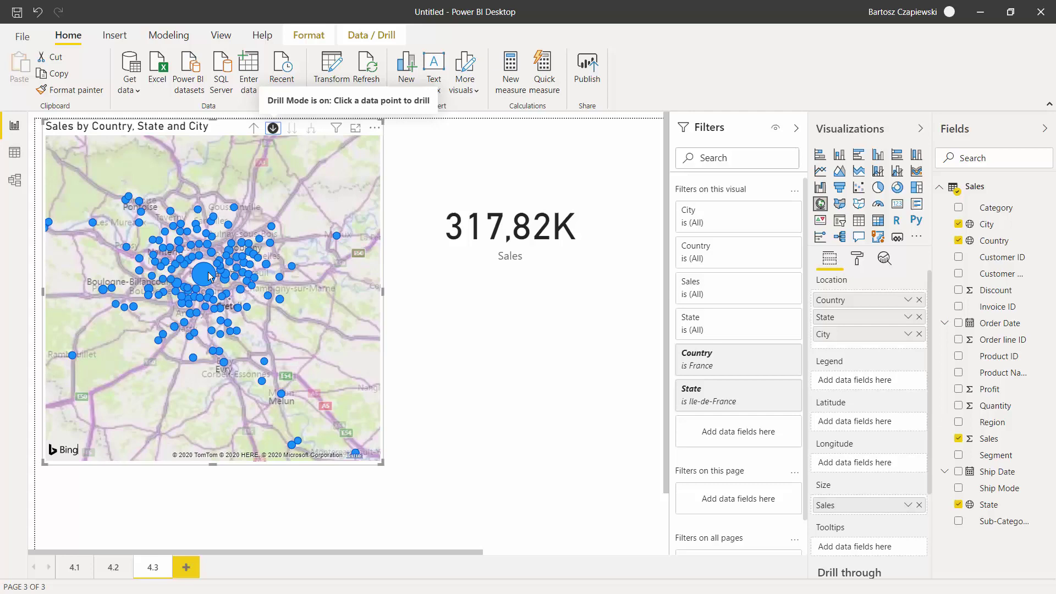
pyautogui.scroll(2, 268, 210)
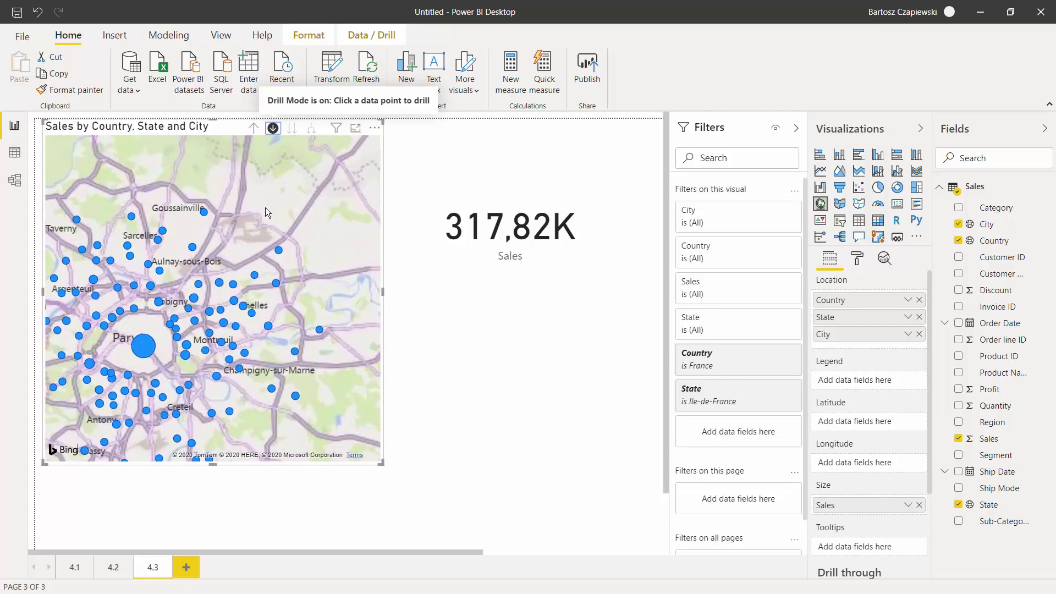
pyautogui.scroll(-2, 268, 210)
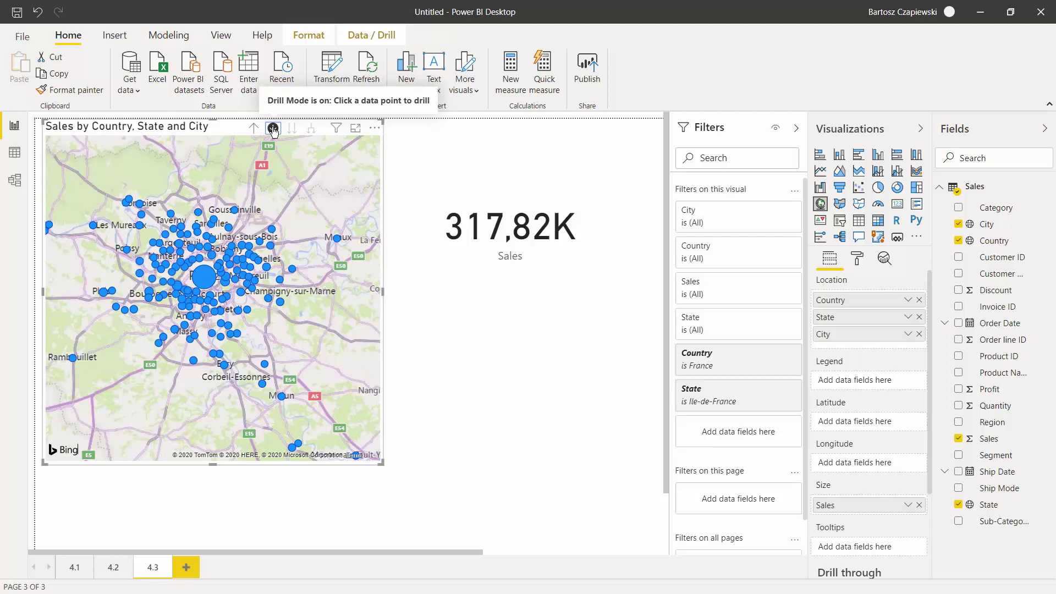
# Step: Turn drill mode off, then cross-filter the card to Paris and clear the selection twice
pyautogui.click(272, 130)
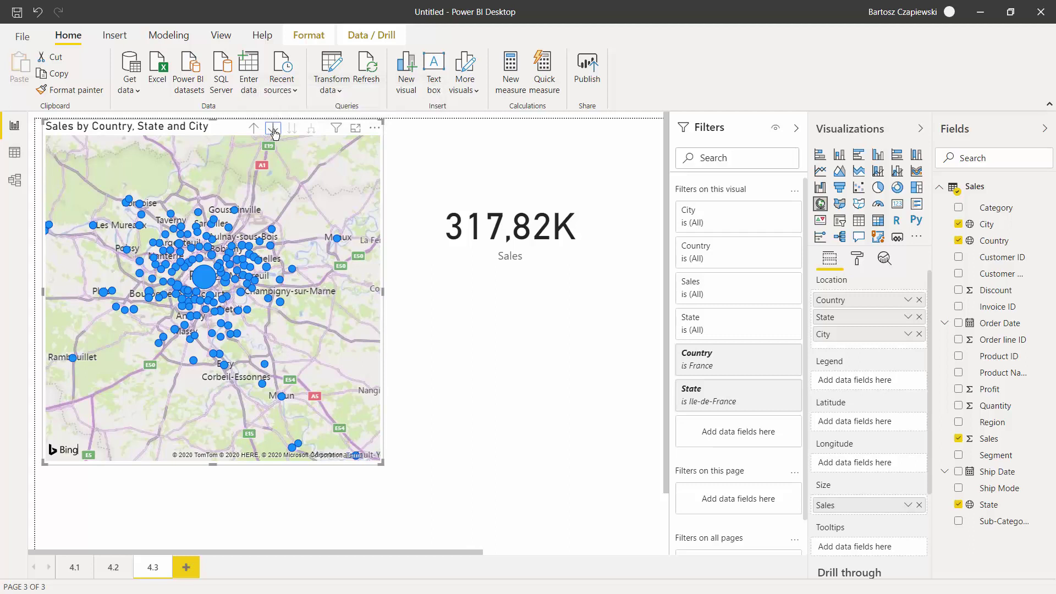
pyautogui.click(203, 279)
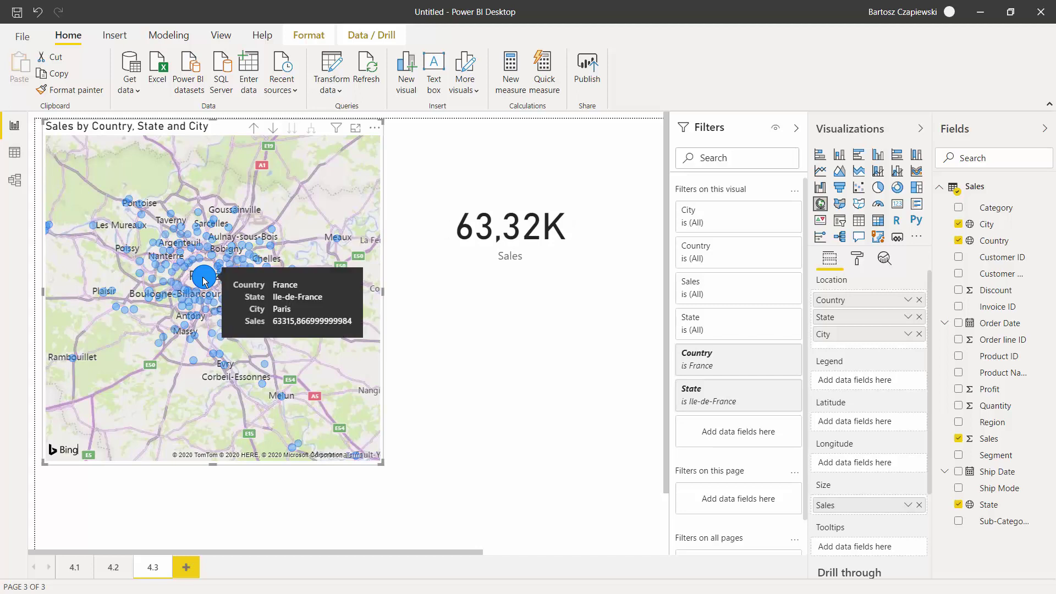
pyautogui.click(204, 279)
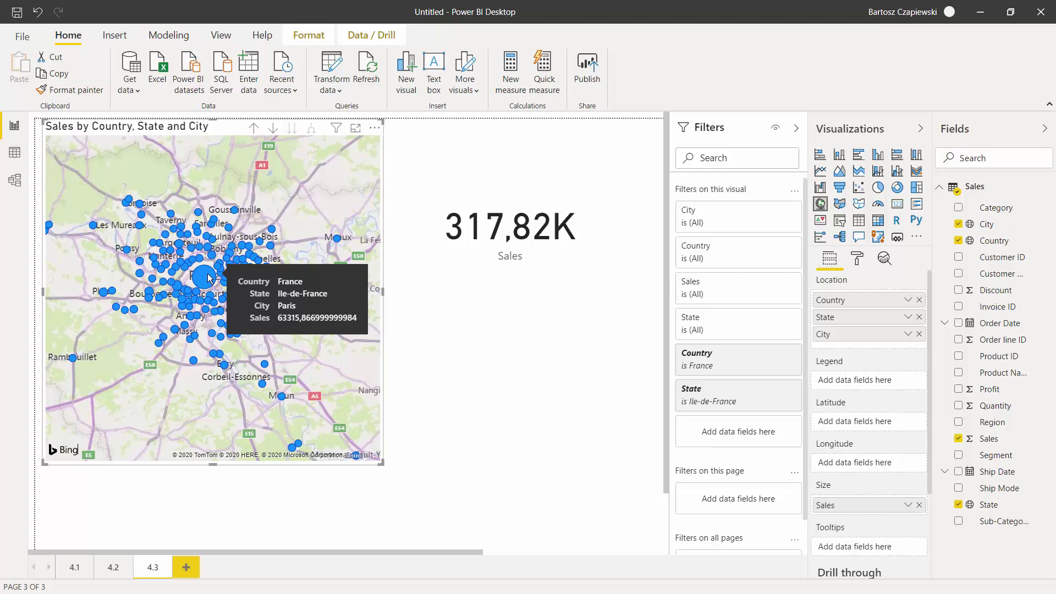
pyautogui.click(207, 278)
pyautogui.click(207, 279)
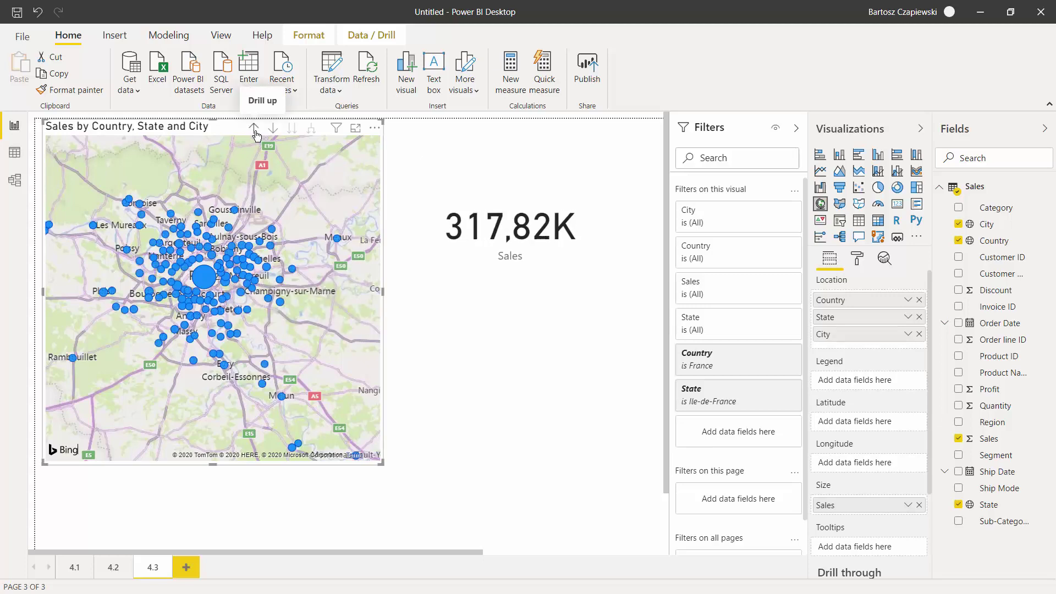
# Step: Drill up twice to all countries, then expand all down one level to state bubbles
pyautogui.click(253, 128)
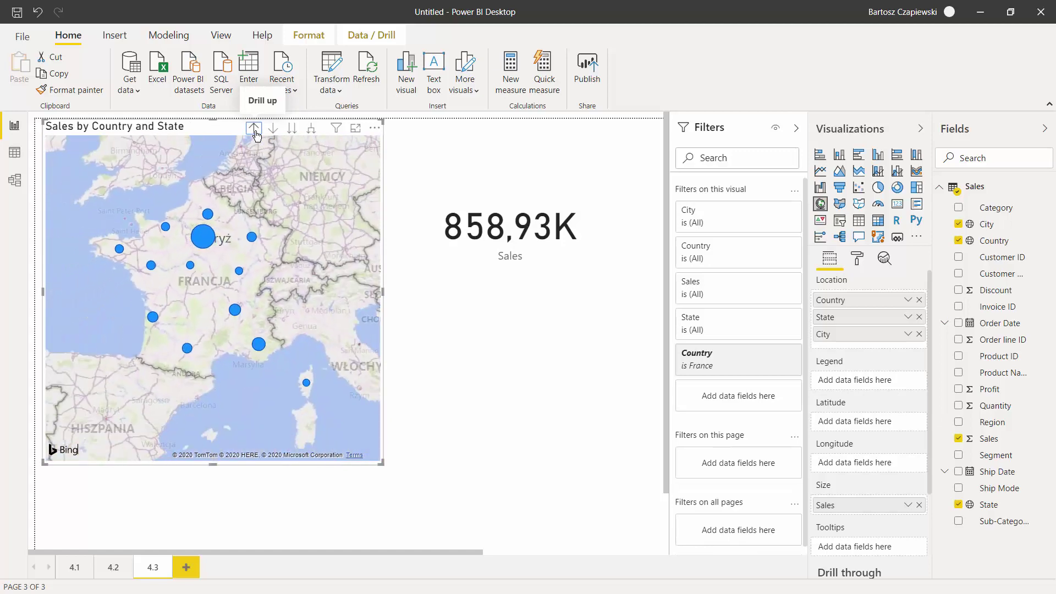
pyautogui.click(254, 128)
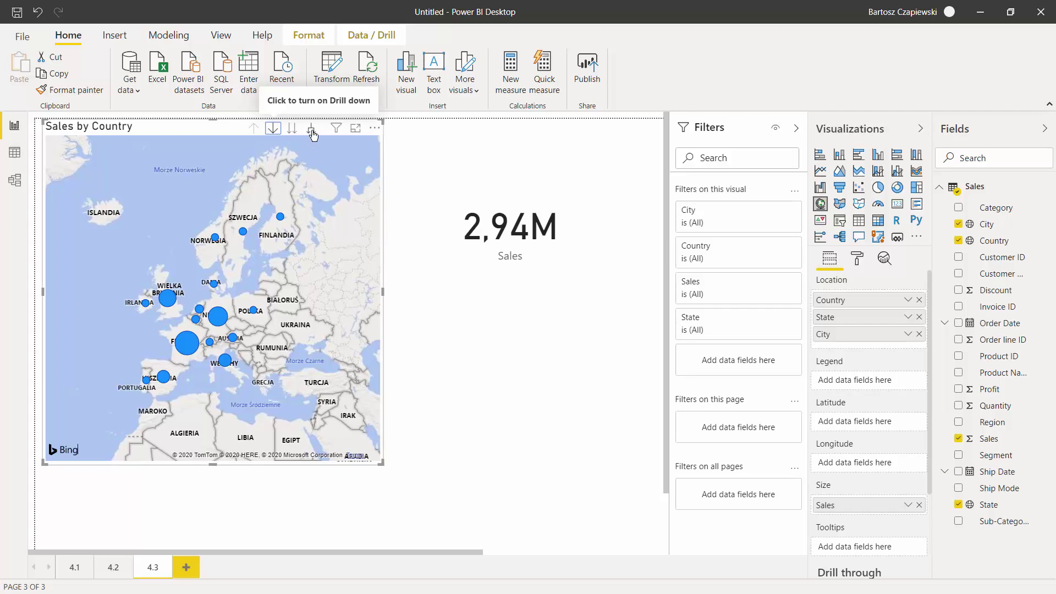
pyautogui.click(310, 130)
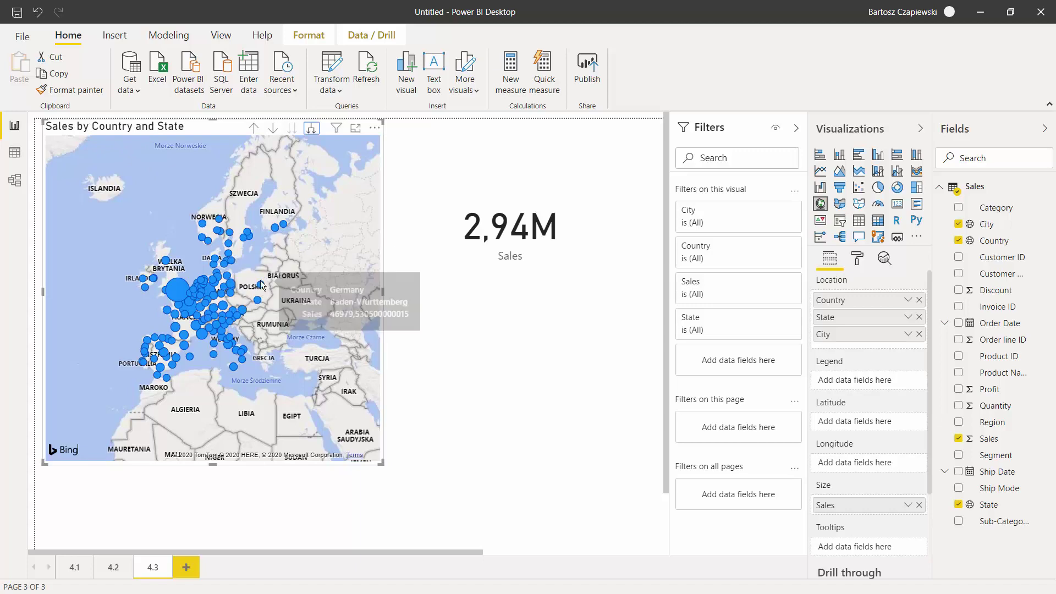
# Step: Expand the map to city level, pan across Europe, then drill up twice to country bubbles
pyautogui.scroll(3, 215, 309)
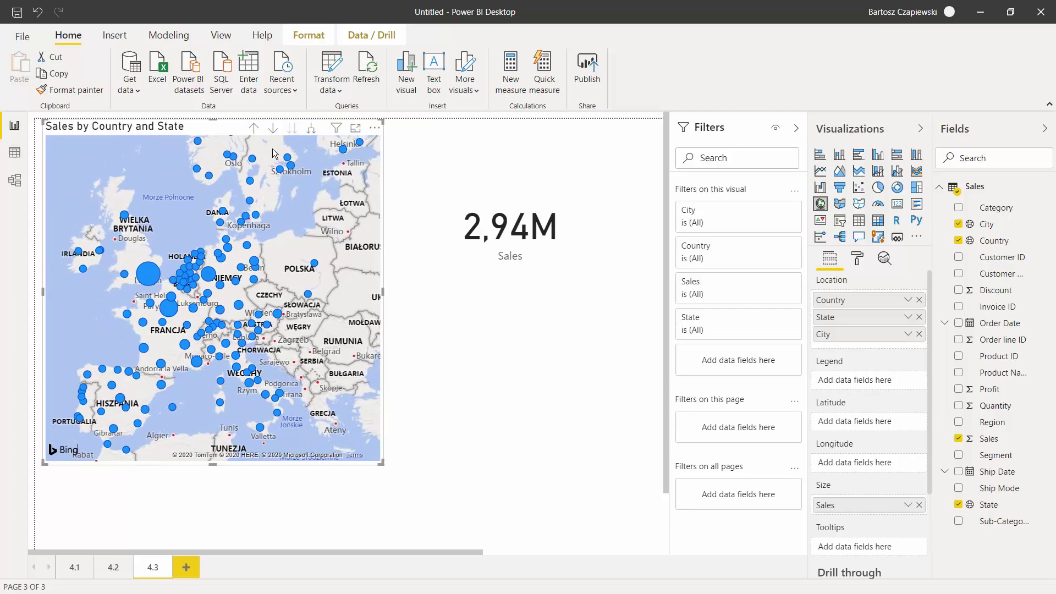
pyautogui.click(312, 129)
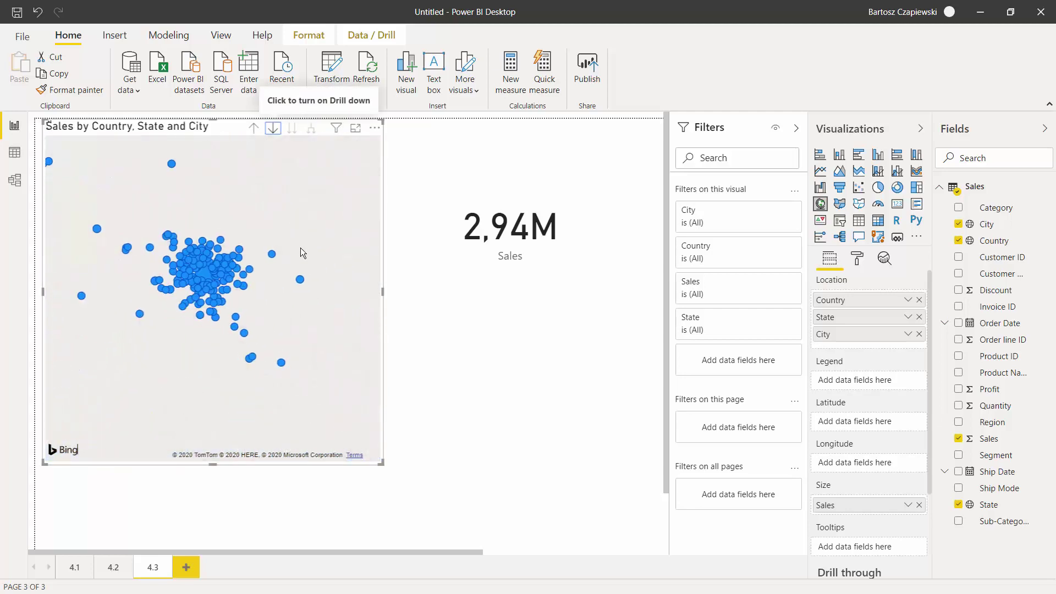
pyautogui.scroll(-5, 300, 256)
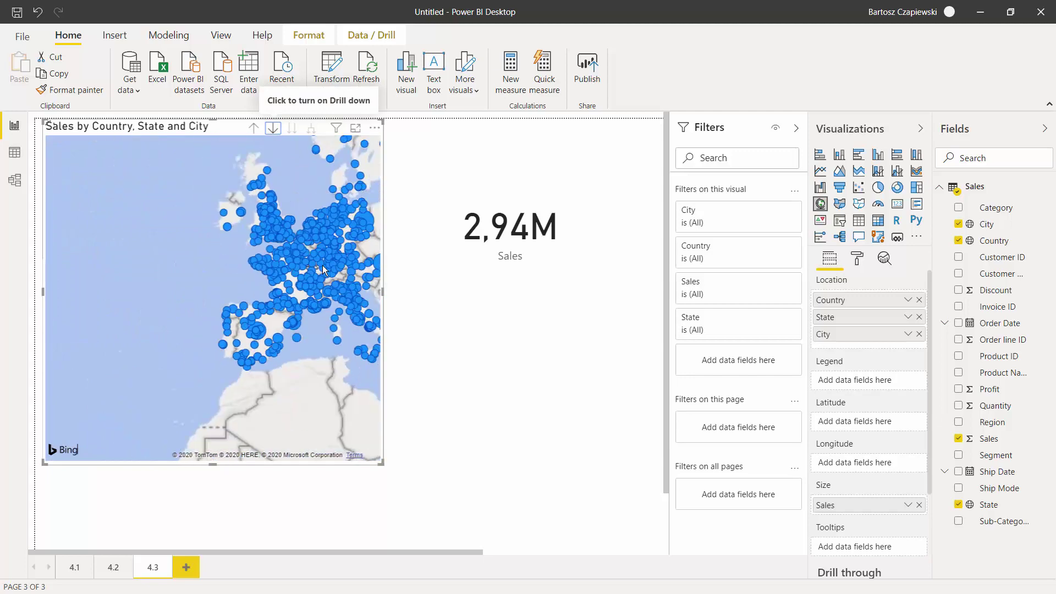
pyautogui.moveTo(355, 234); pyautogui.dragTo(270, 244)
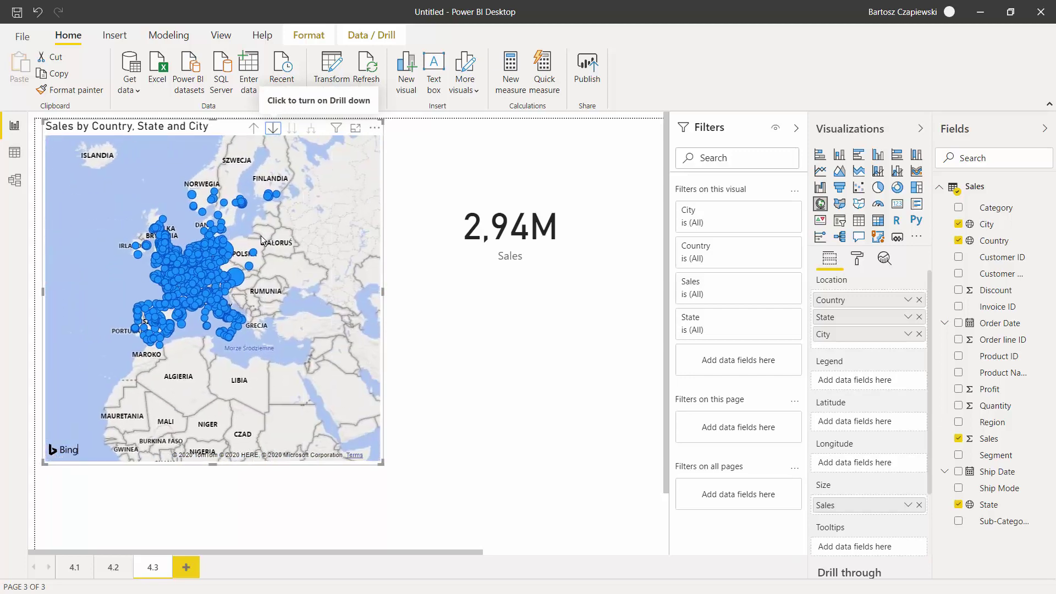
pyautogui.scroll(2, 269, 243)
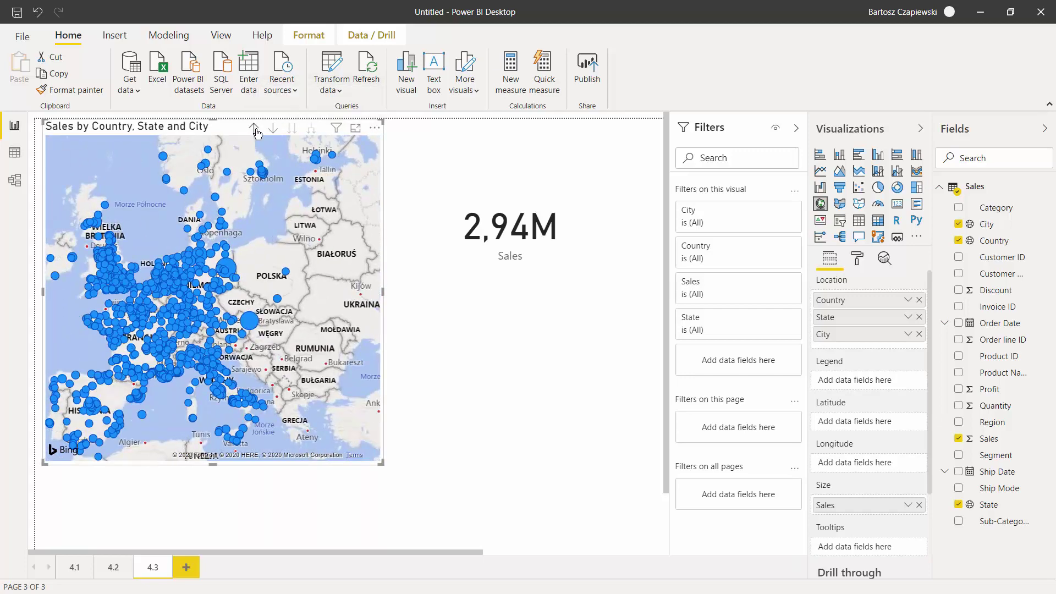
pyautogui.click(254, 129)
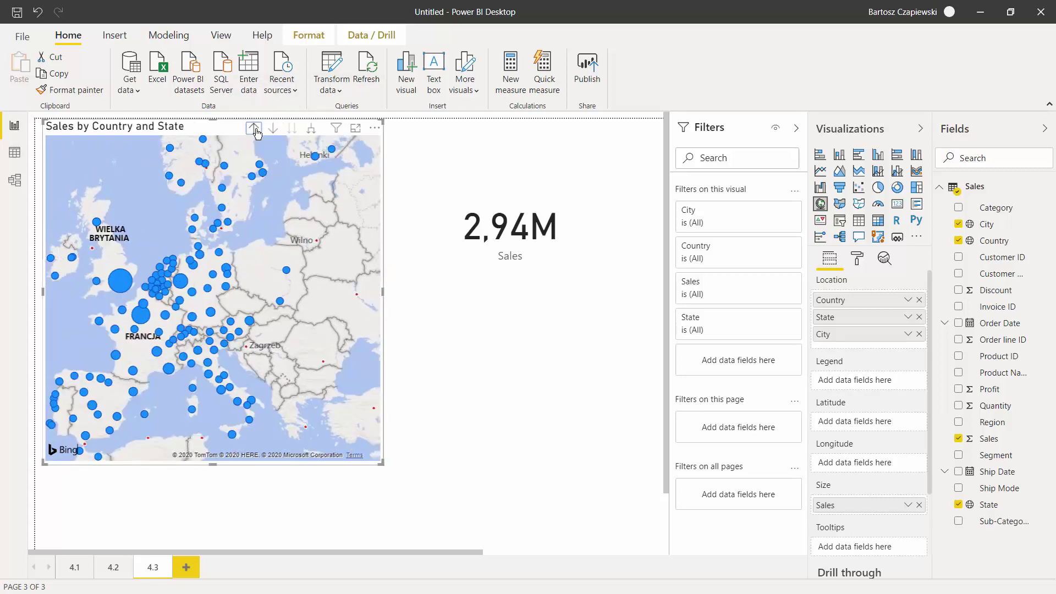
pyautogui.click(256, 130)
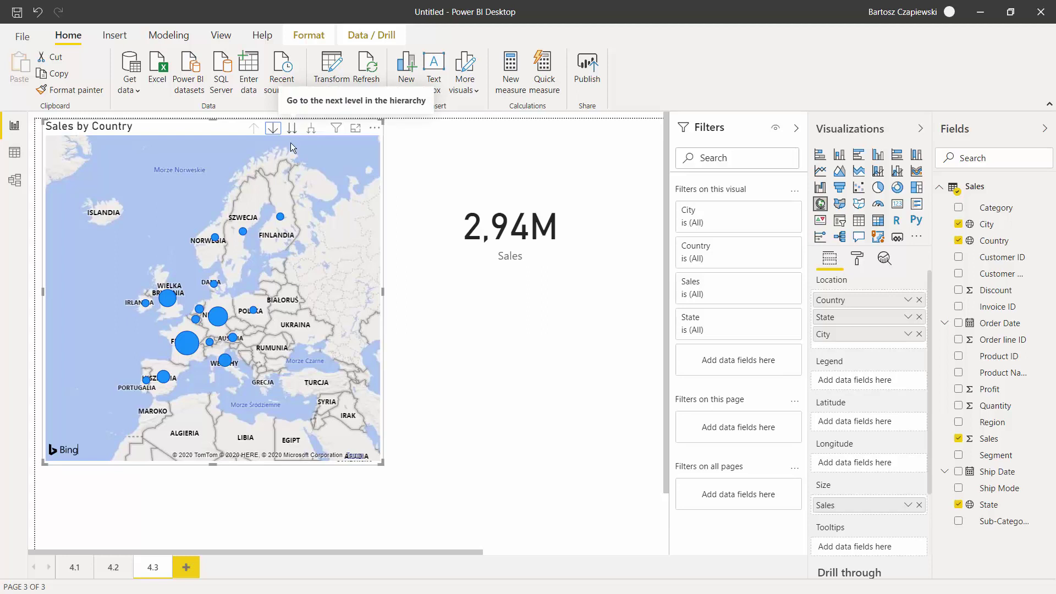
# Step: Try the Grayscale, Aerial and Dark map style themes on the map
pyautogui.click(866, 261)
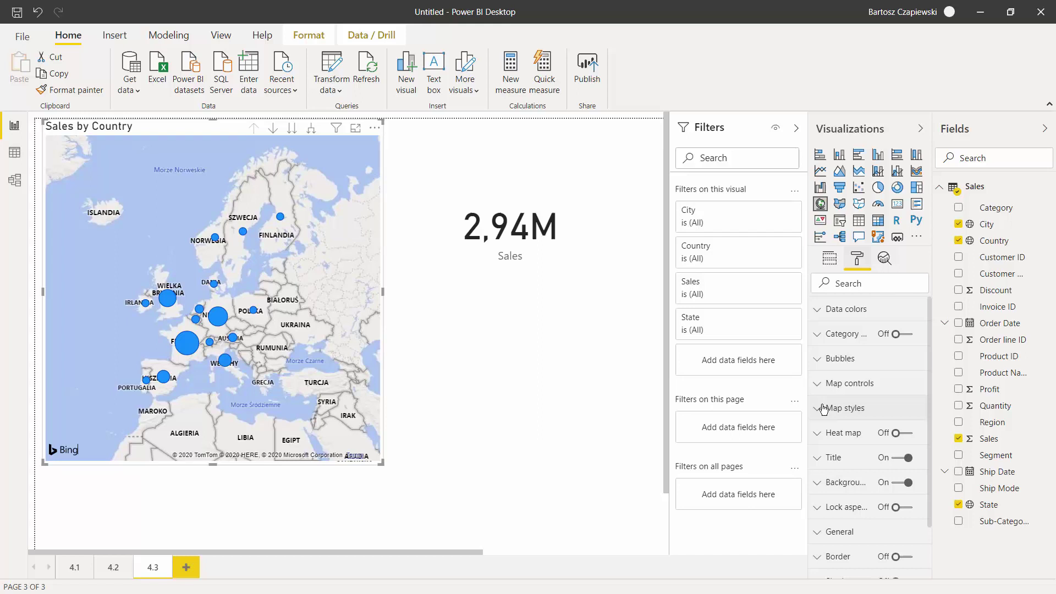
pyautogui.click(823, 408)
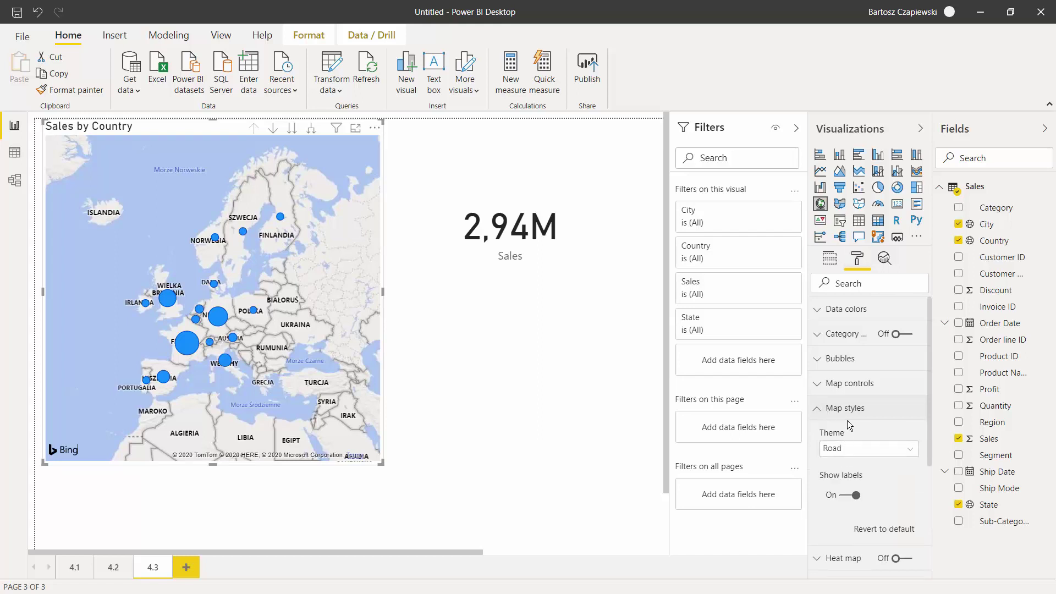
pyautogui.click(850, 449)
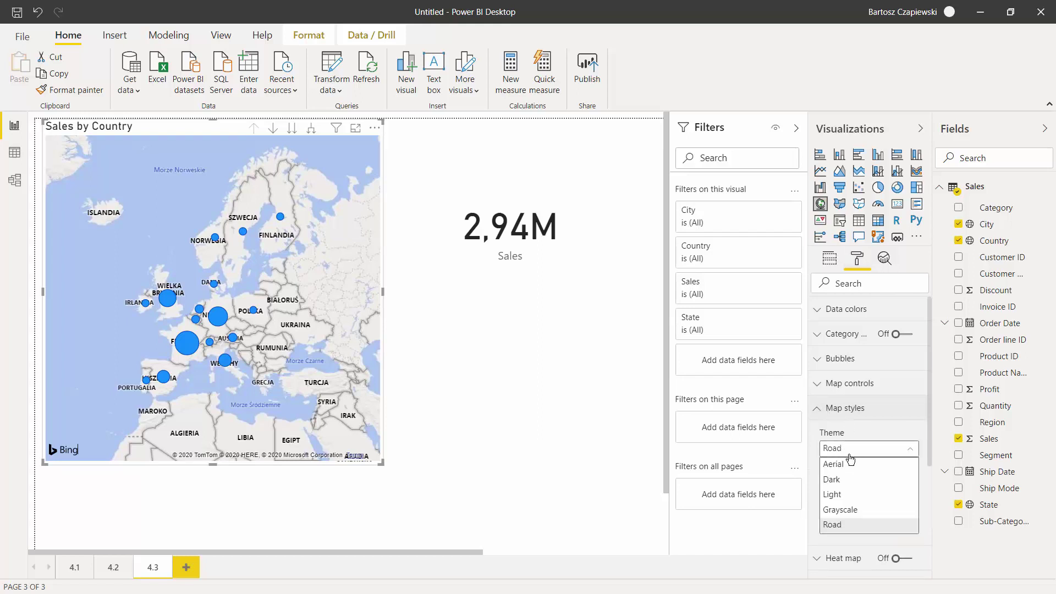
pyautogui.click(843, 510)
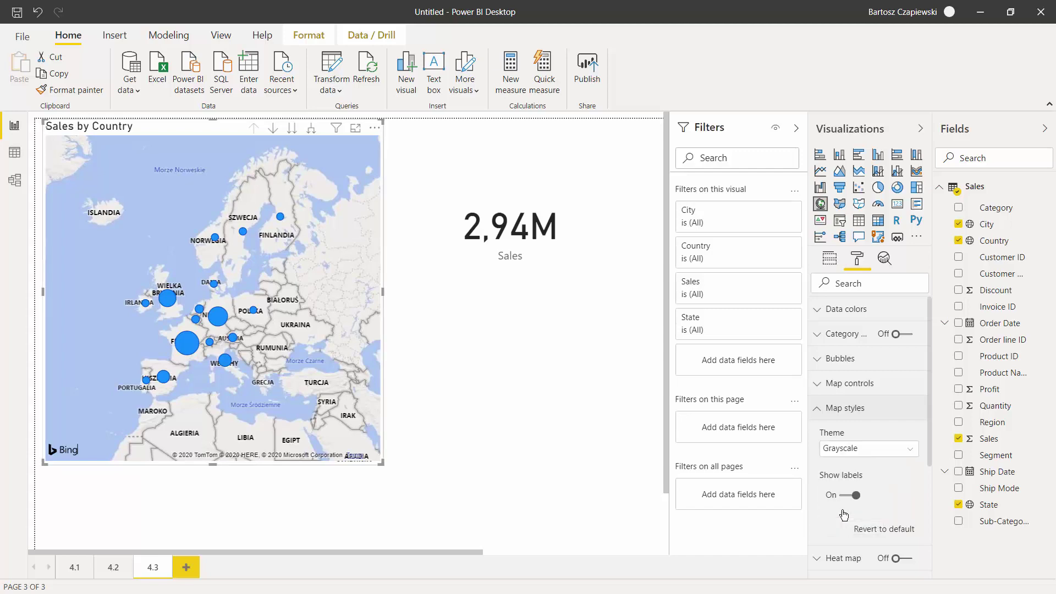
pyautogui.click(848, 450)
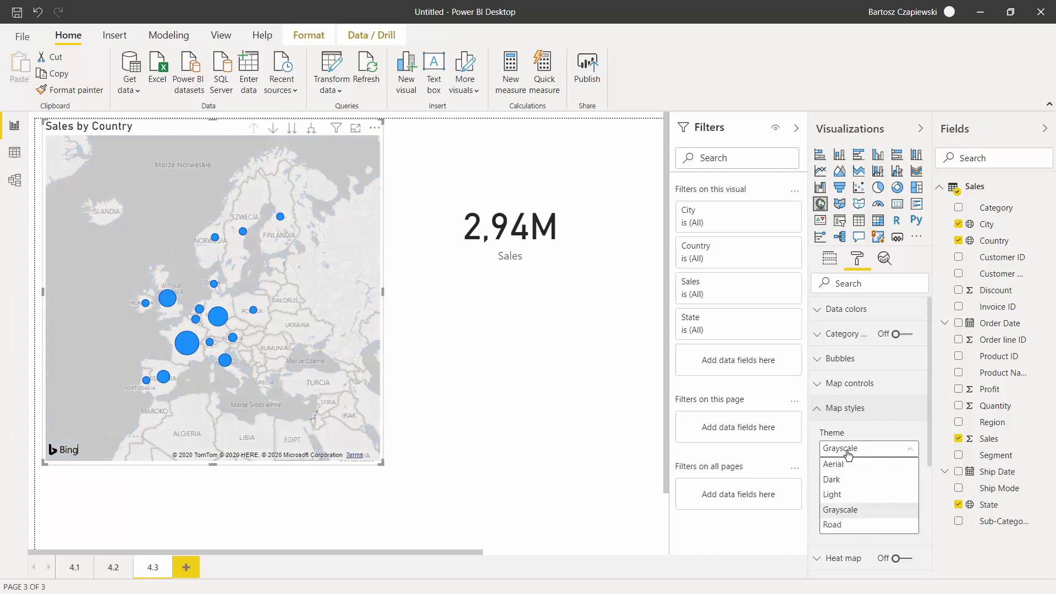
pyautogui.click(844, 464)
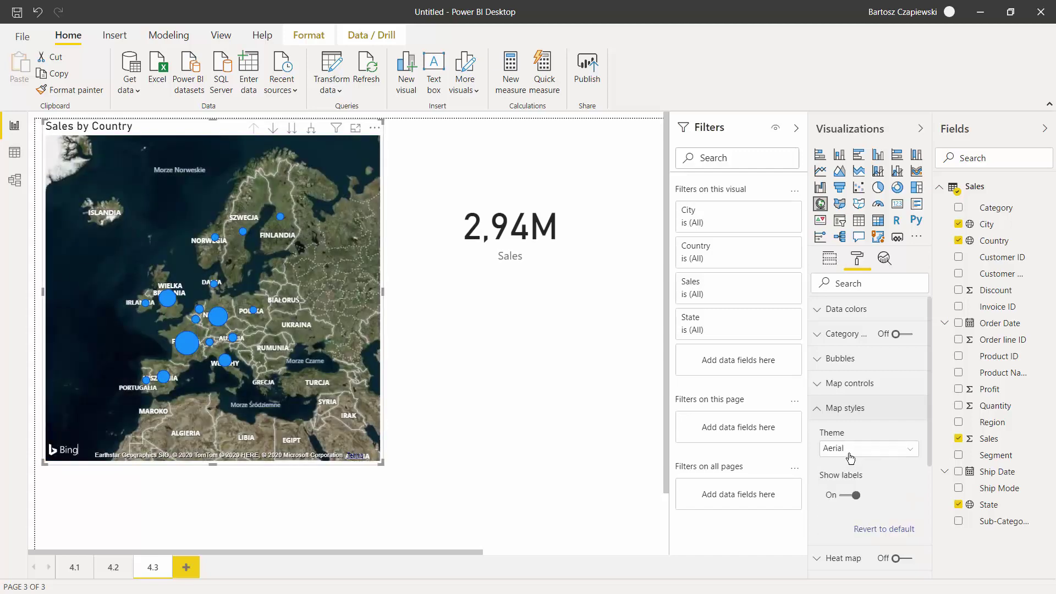
pyautogui.click(849, 458)
pyautogui.click(843, 478)
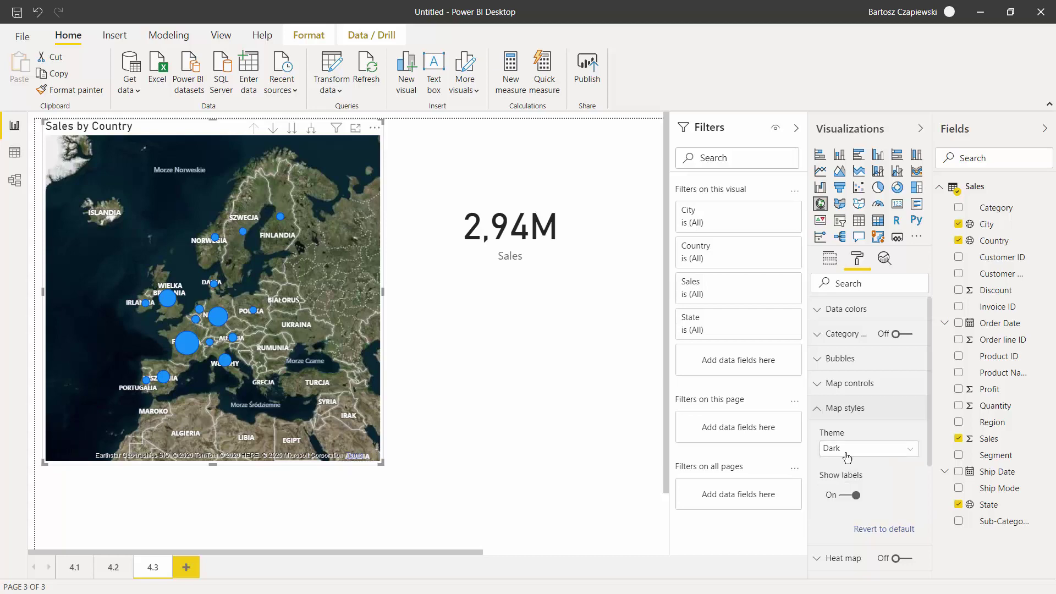
# Step: Settle on the Light map theme and collapse Map styles
pyautogui.click(847, 457)
pyautogui.click(843, 495)
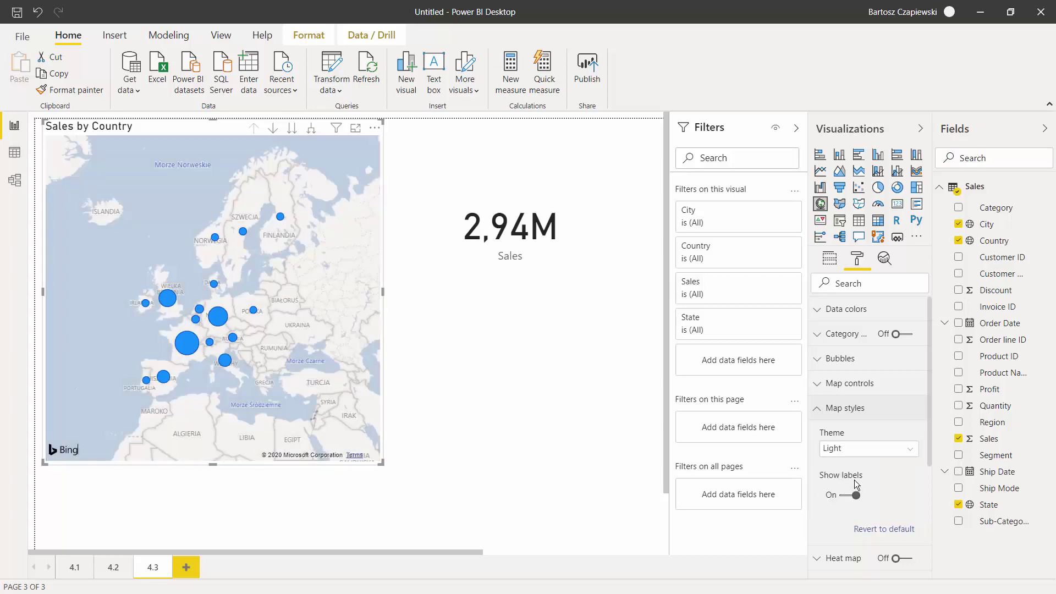
pyautogui.click(826, 409)
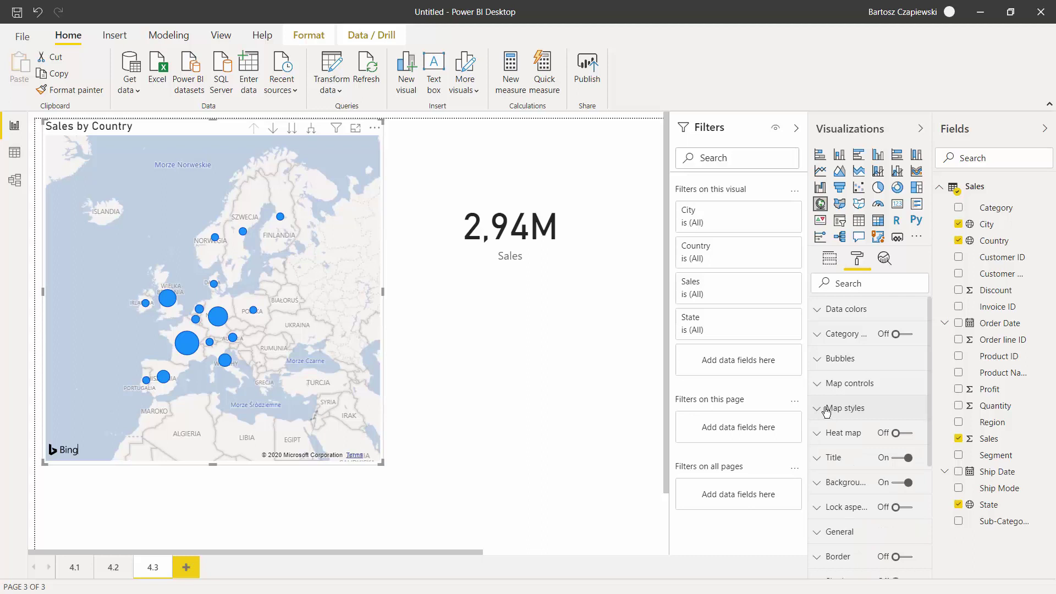
pyautogui.click(825, 384)
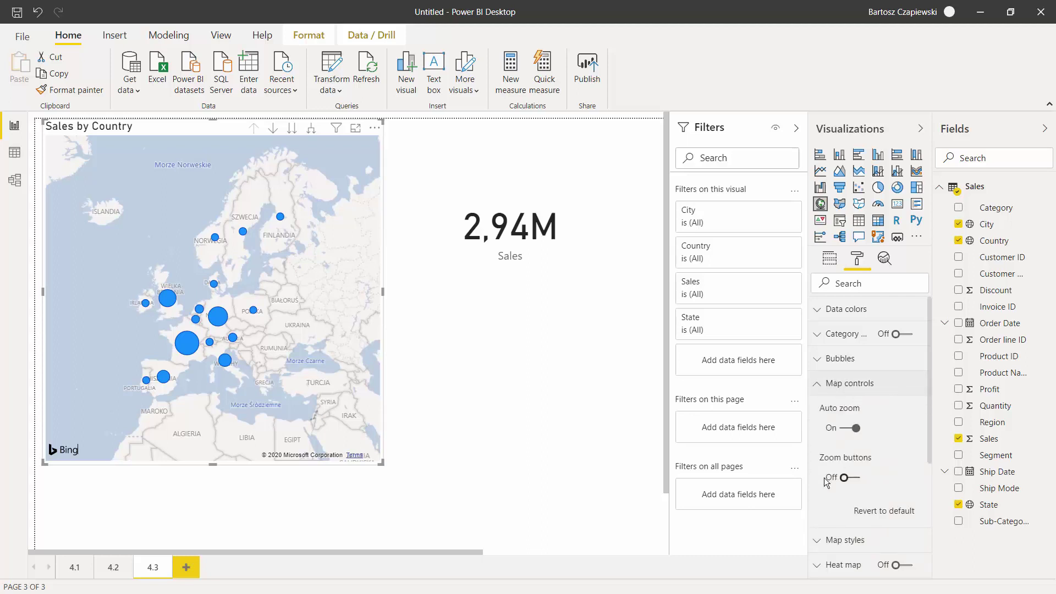
# Step: Turn on map zoom buttons, test zoom in and out, and widen the formatting pane
pyautogui.click(853, 477)
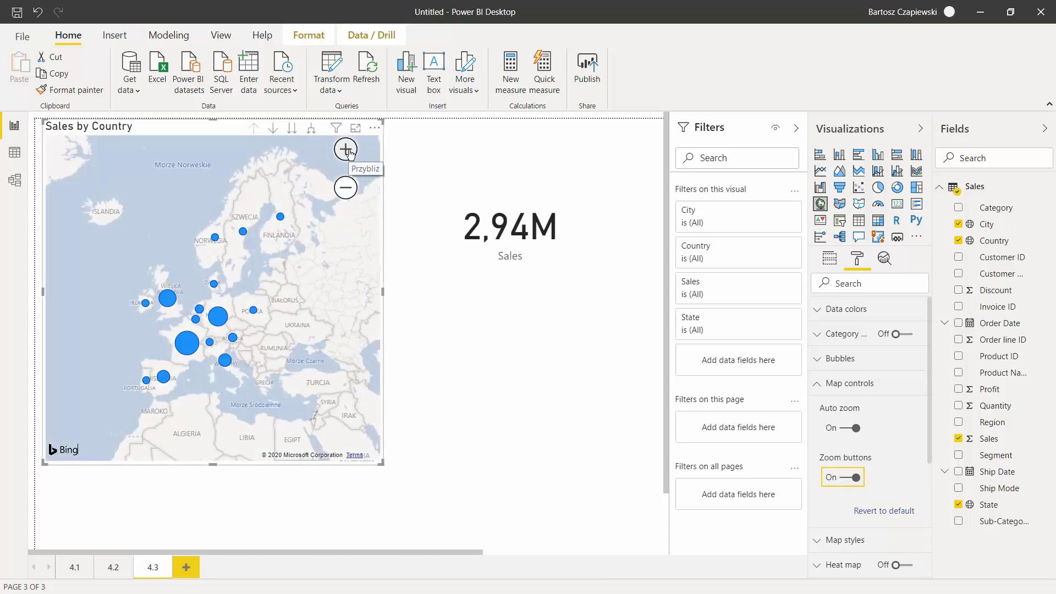
pyautogui.click(346, 150)
pyautogui.click(346, 188)
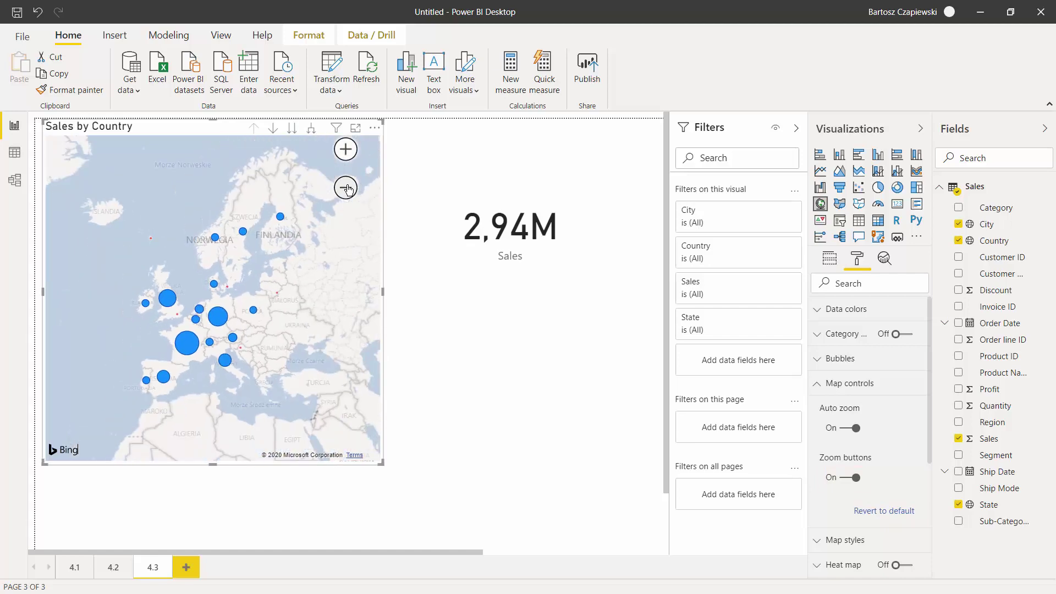
pyautogui.scroll(5, 246, 321)
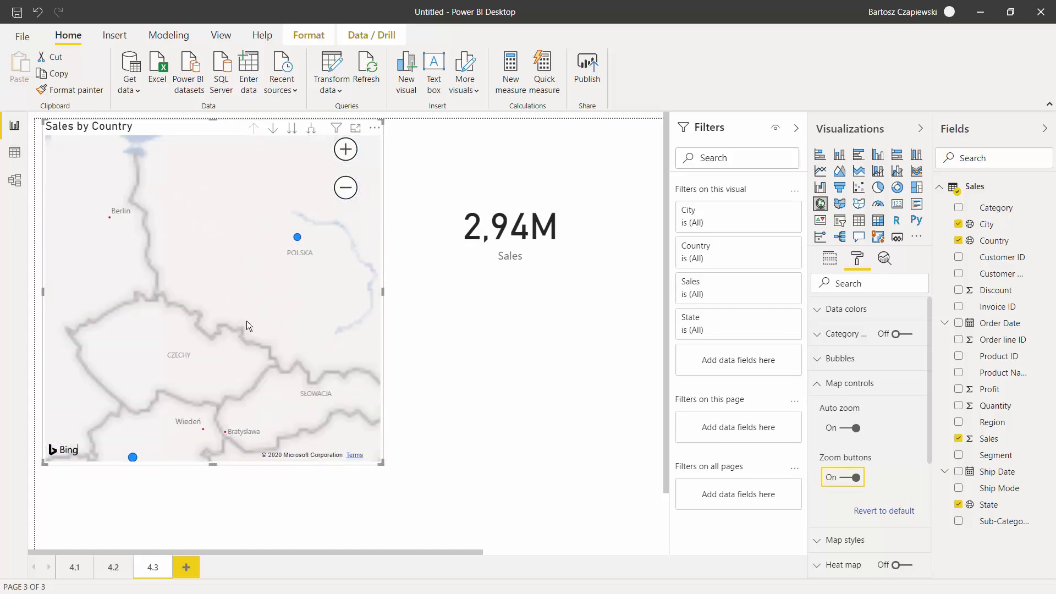
pyautogui.scroll(-5, 246, 321)
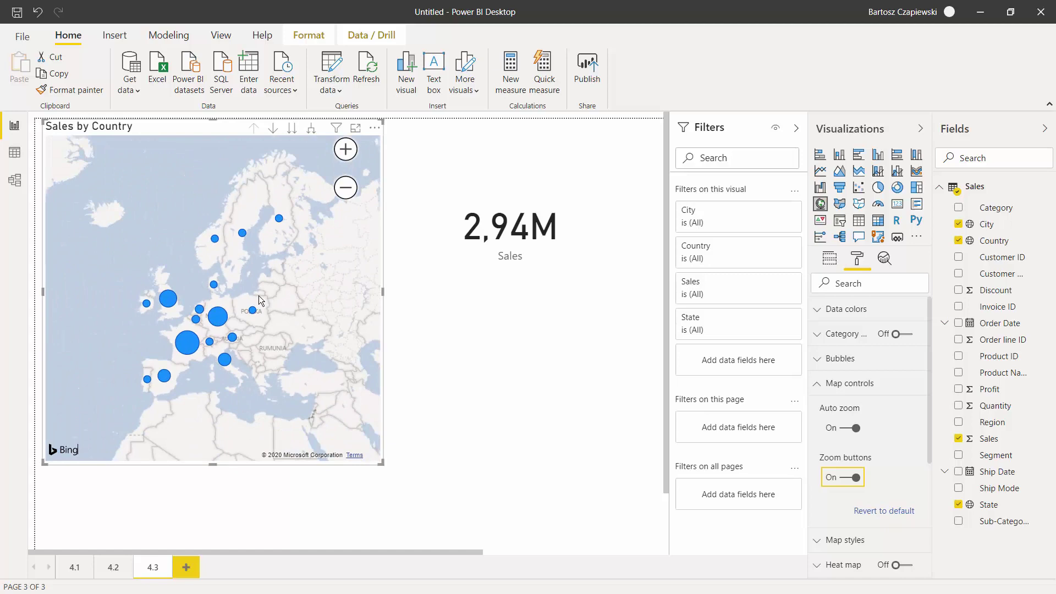
pyautogui.scroll(-2, 261, 299)
pyautogui.scroll(4, 340, 281)
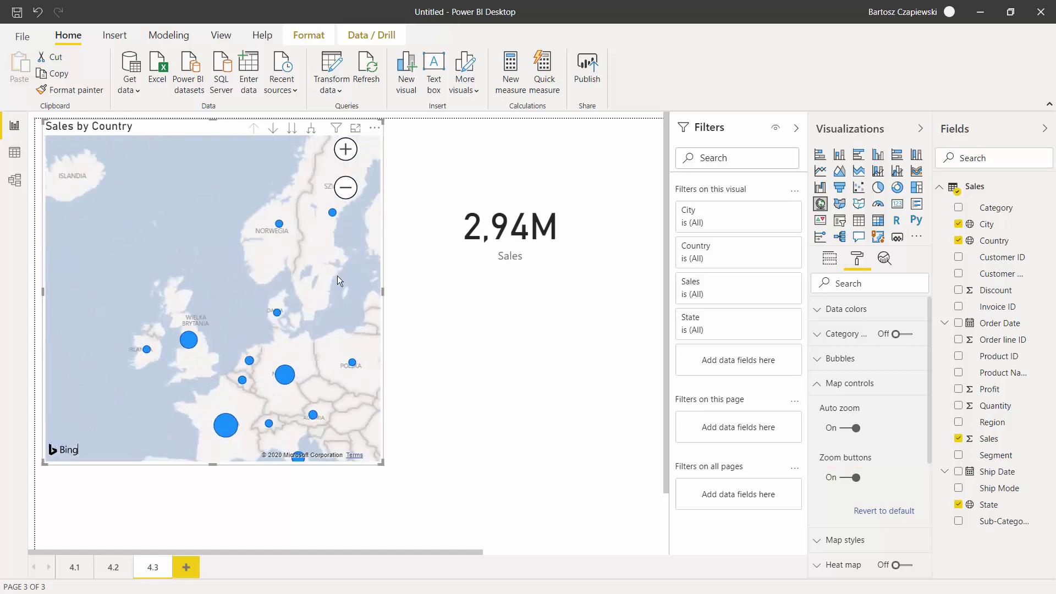
pyautogui.scroll(-3, 247, 193)
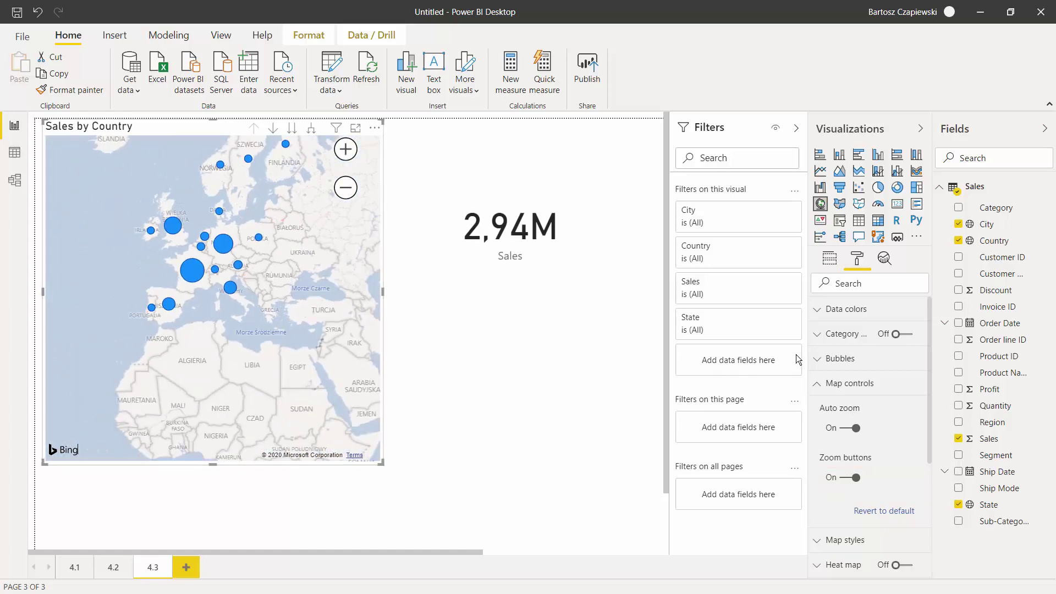
pyautogui.moveTo(806, 367); pyautogui.dragTo(769, 366)
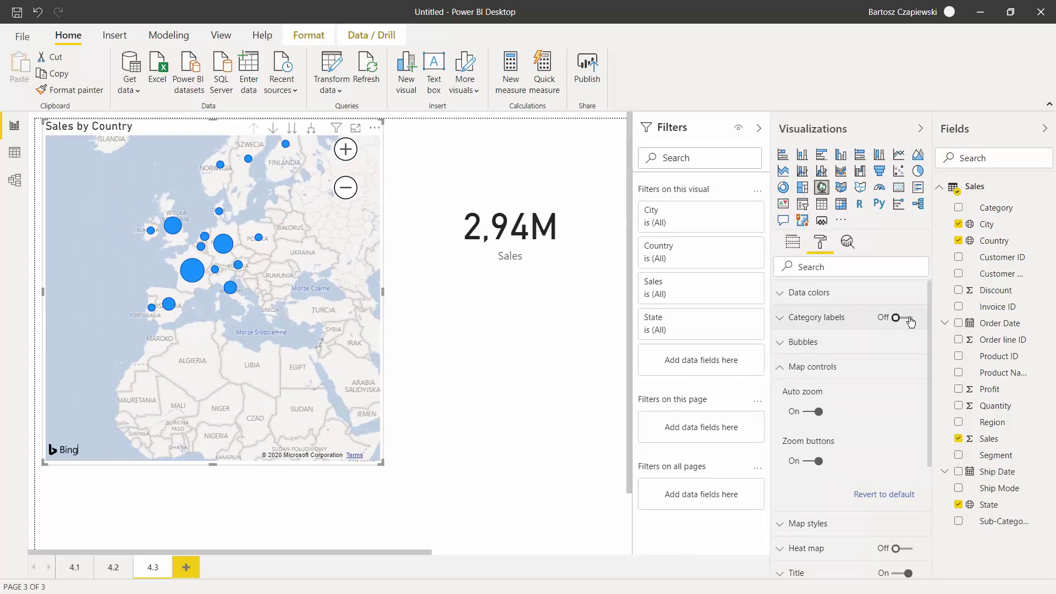
# Step: Turn on Category labels so country names appear beside the map bubbles
pyautogui.click(909, 319)
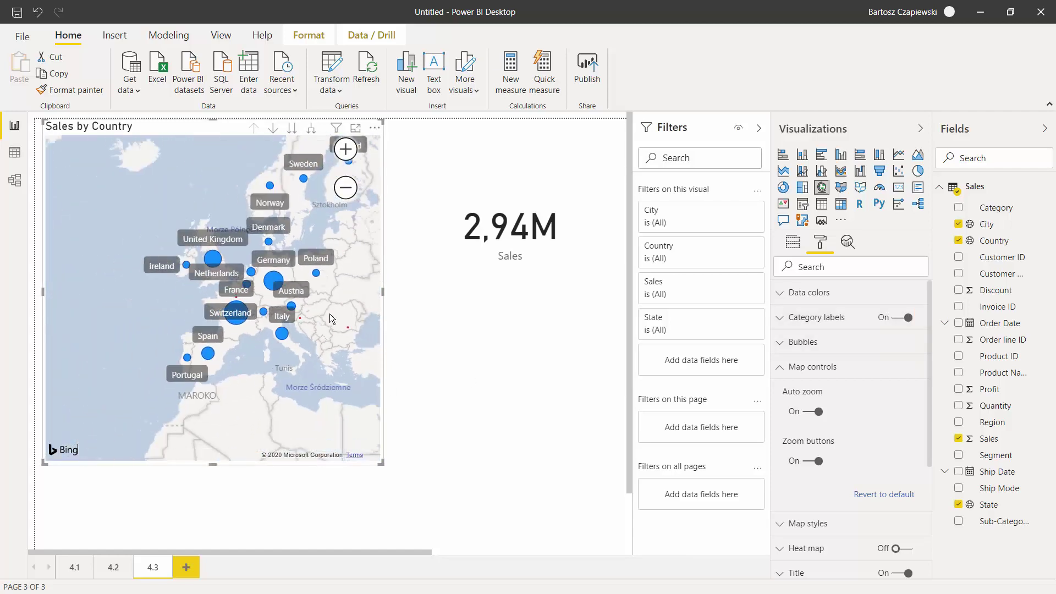
pyautogui.scroll(3, 306, 326)
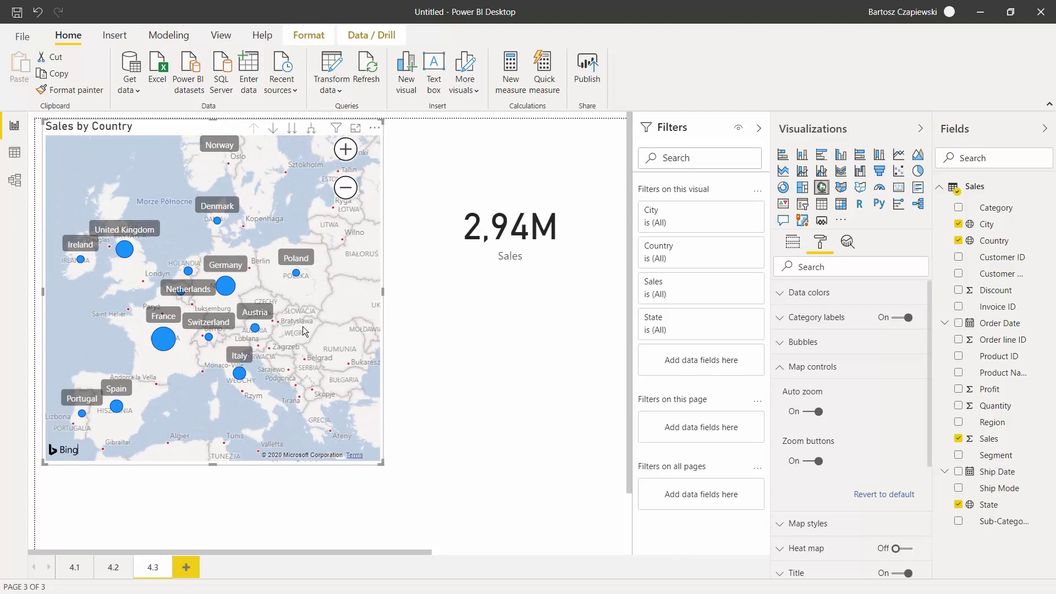